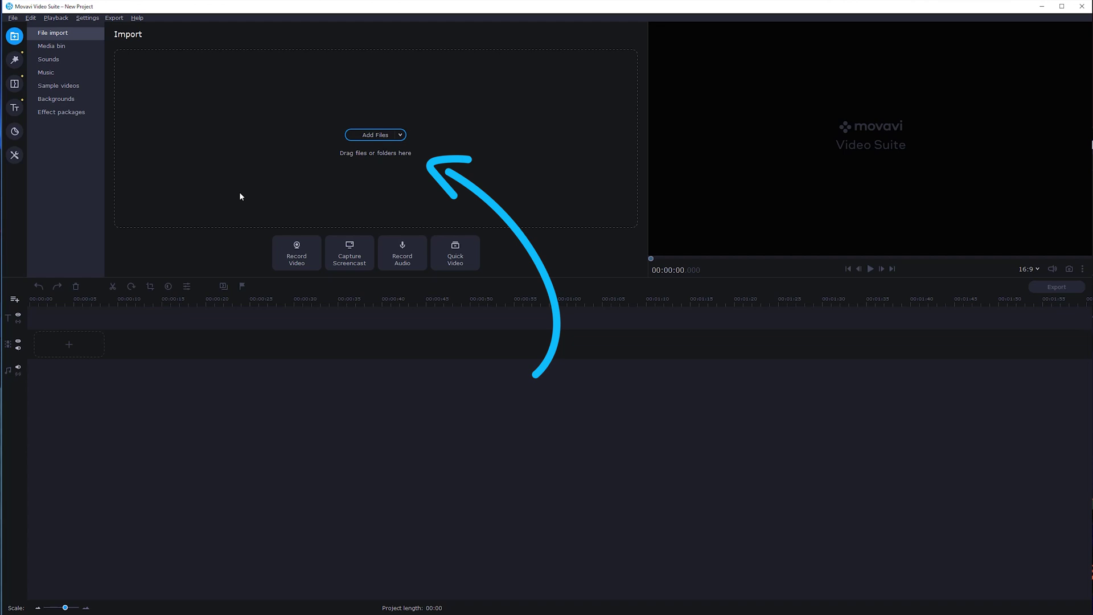
# Step: Select every file in the drone folder, import them into the Media Bin, and clear the selection
pyautogui.click(371, 135)
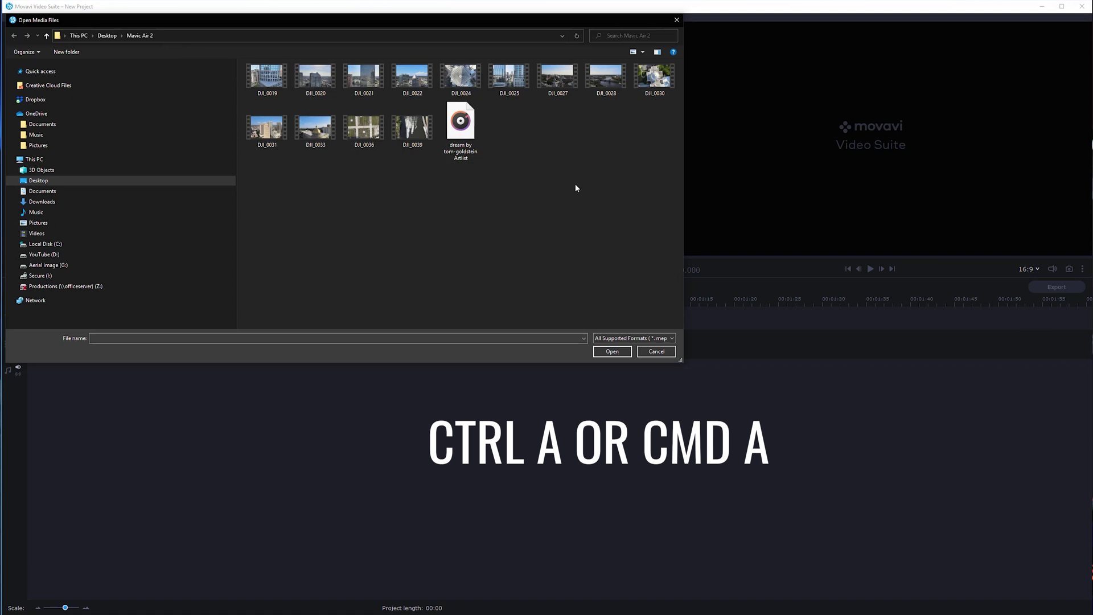
pyautogui.hotkey('ctrl', 'a')
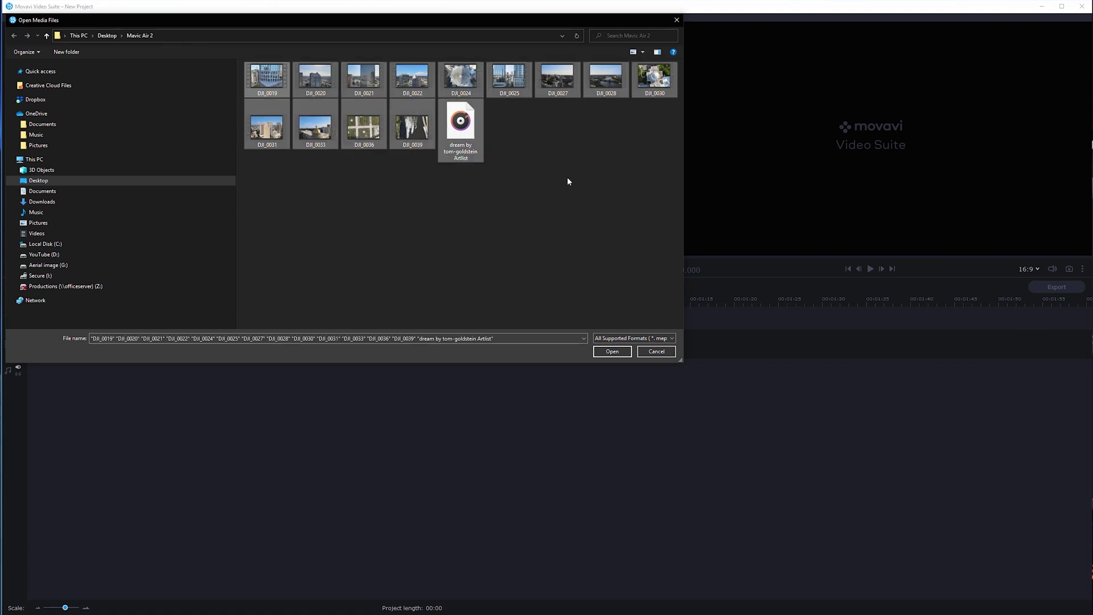
pyautogui.click(612, 351)
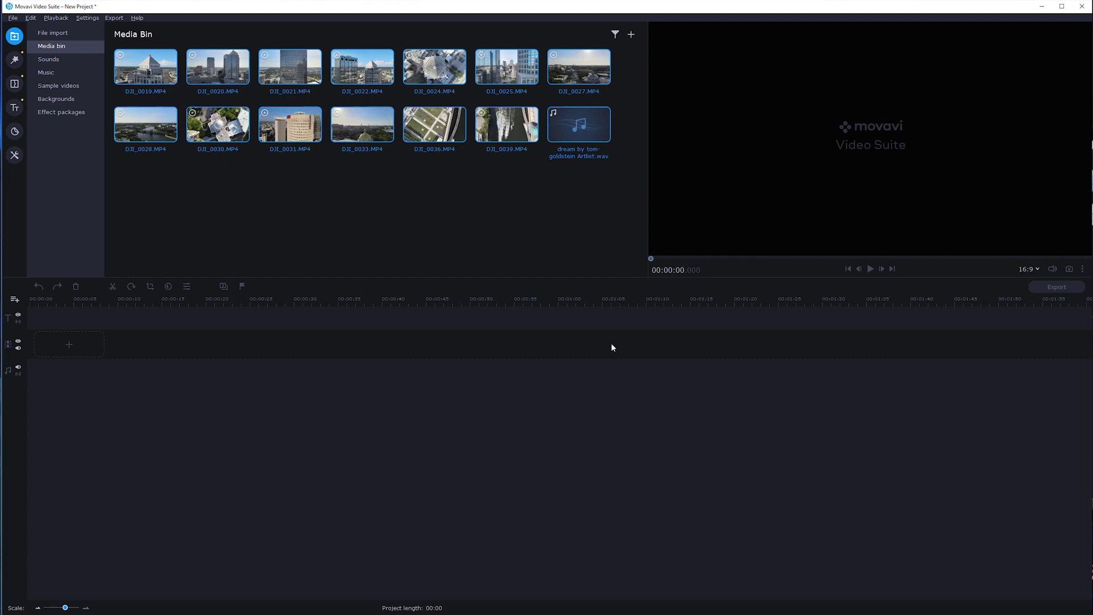
pyautogui.click(336, 251)
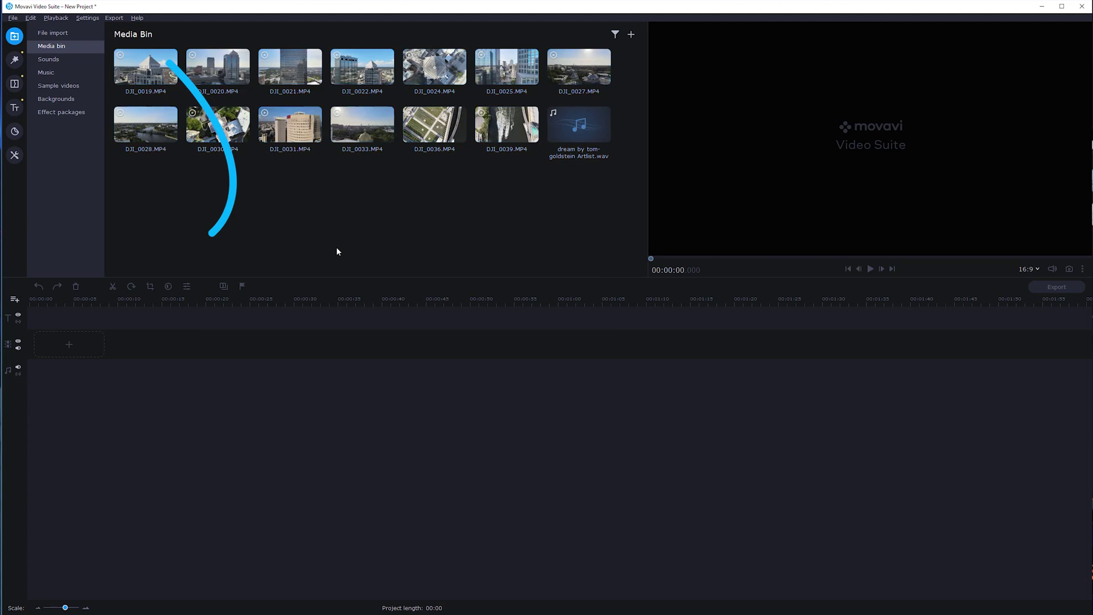
pyautogui.click(89, 18)
pyautogui.click(94, 33)
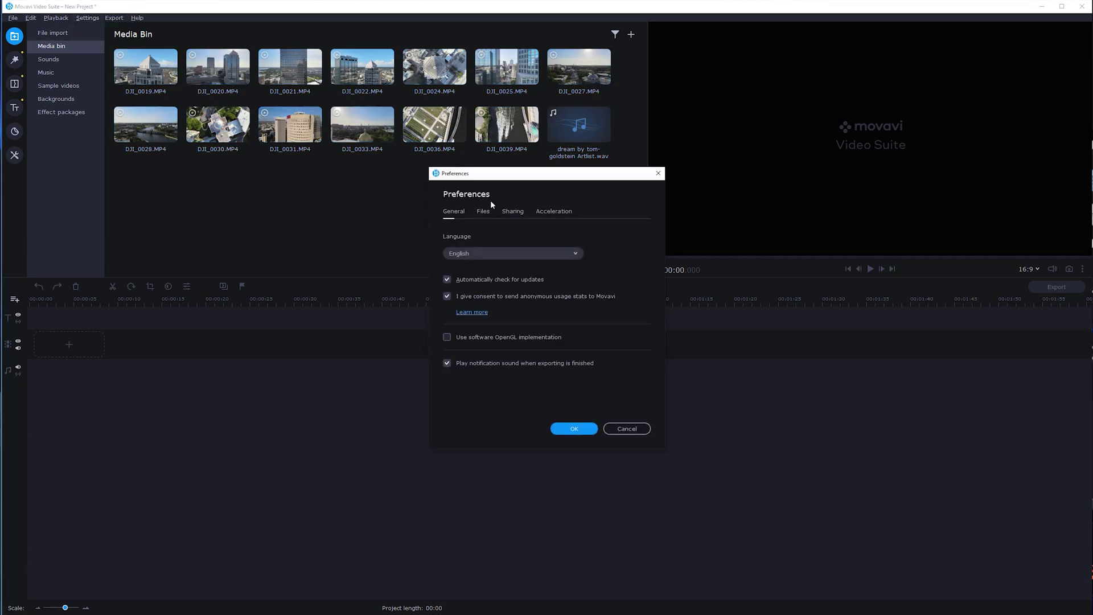
pyautogui.click(554, 211)
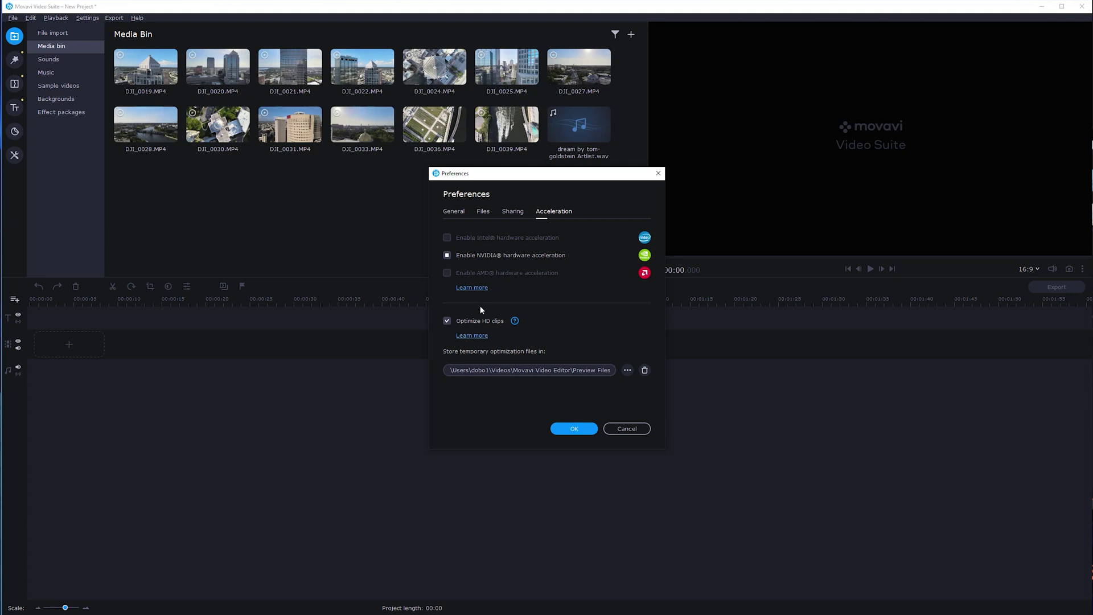
pyautogui.click(576, 430)
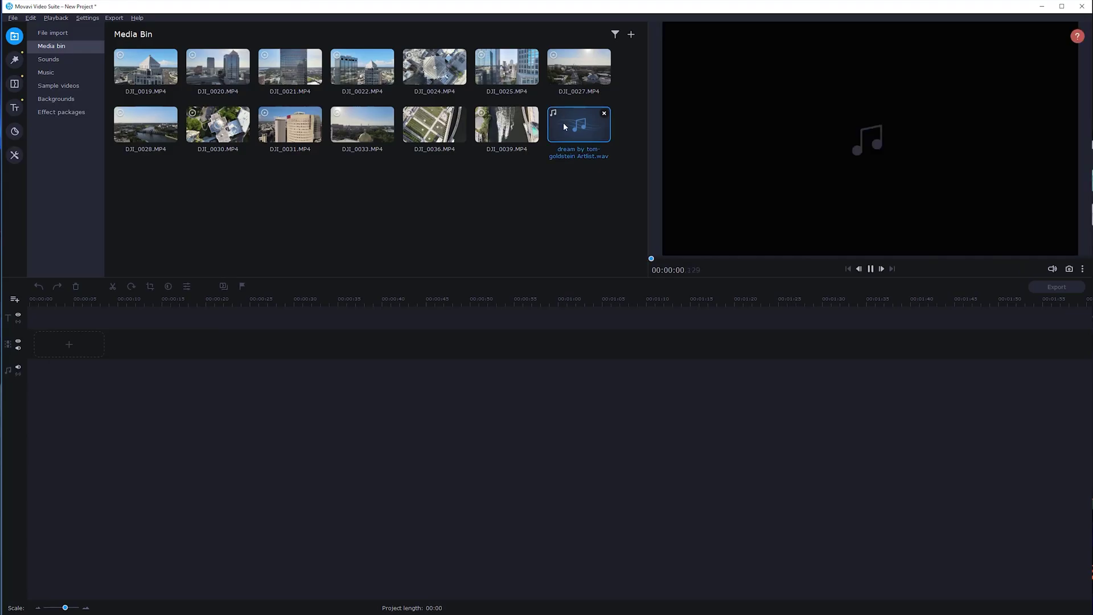
# Step: Add 'dream by tom-goldstein Artlist.wav' to the audio track and adjust the timeline zoom
pyautogui.doubleClick(563, 121)
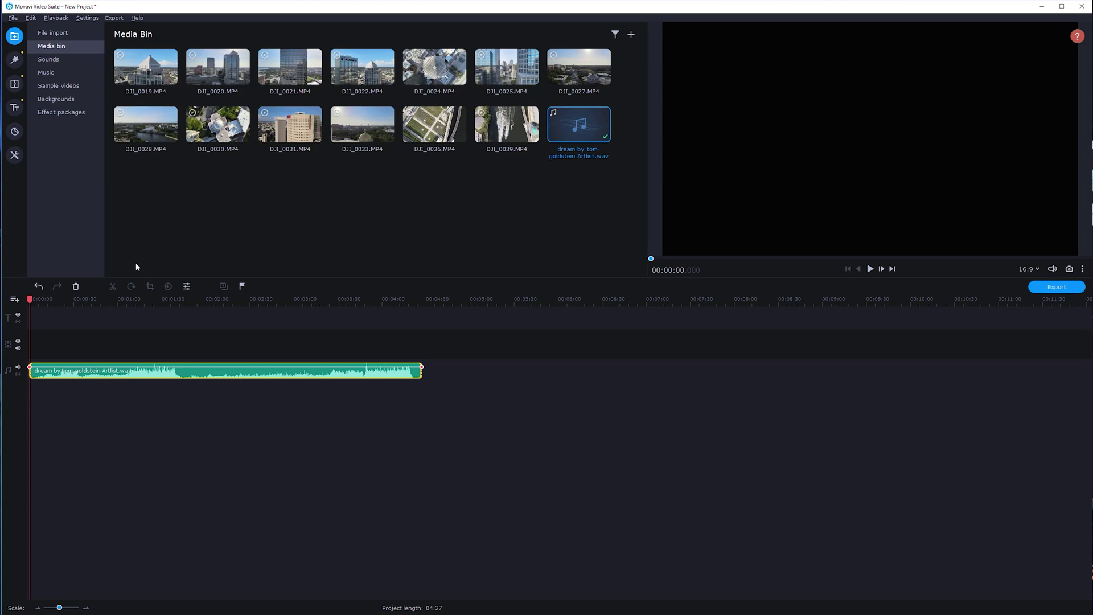
pyautogui.click(64, 608)
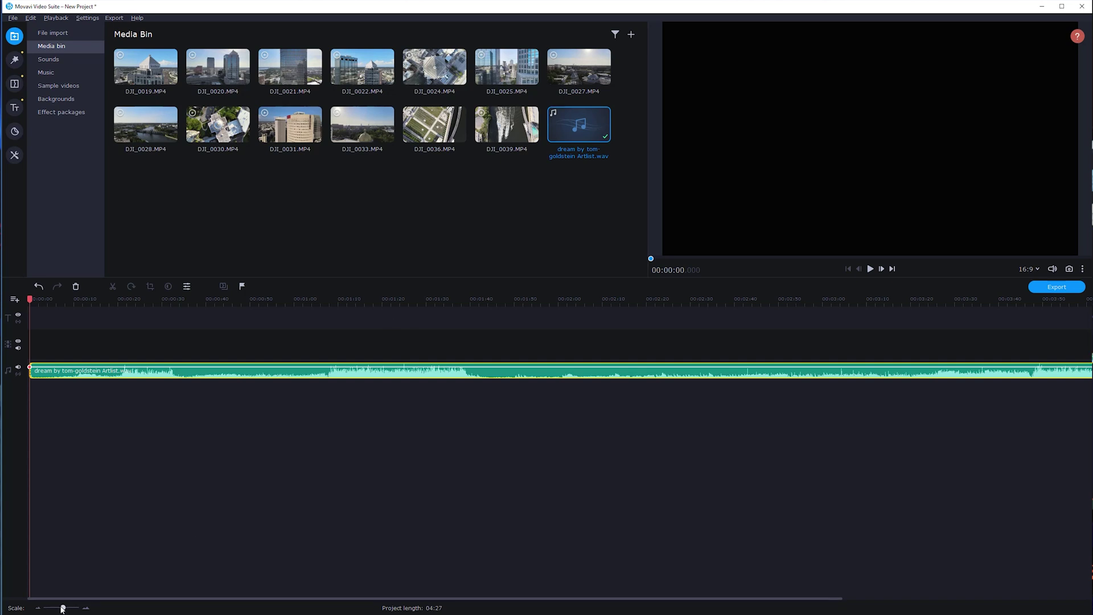
pyautogui.moveTo(62, 607); pyautogui.dragTo(62, 608)
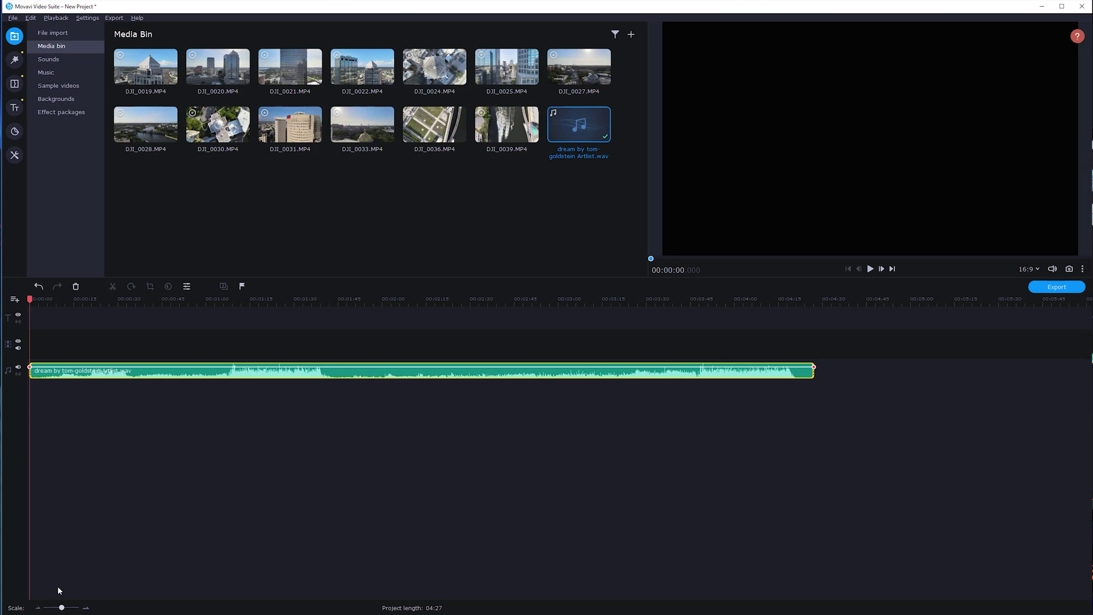
pyautogui.click(146, 354)
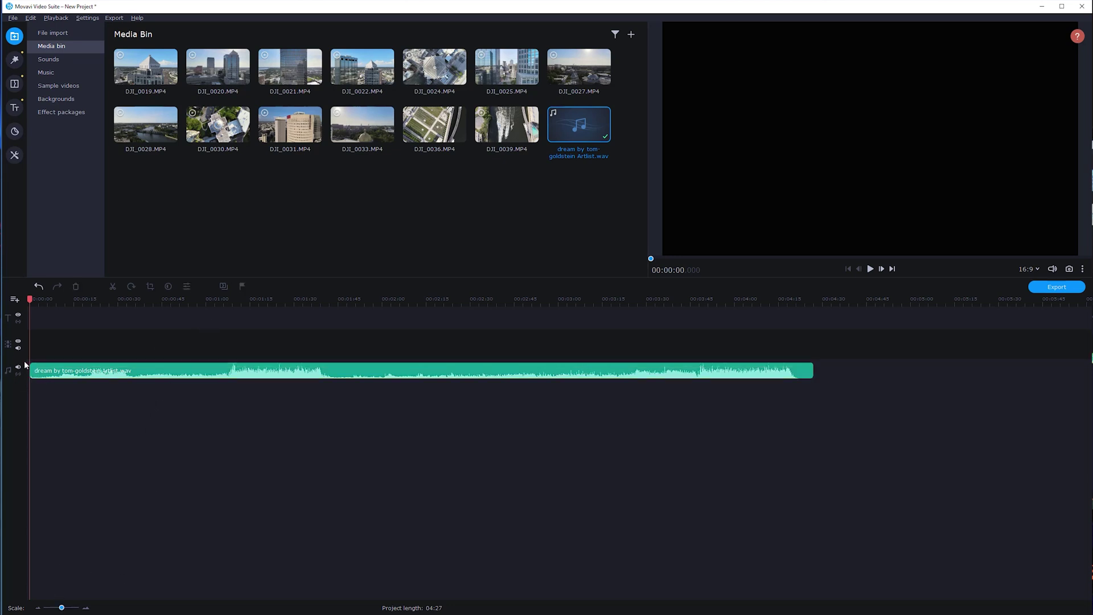
# Step: Split the music clip at about 01:01
pyautogui.click(39, 372)
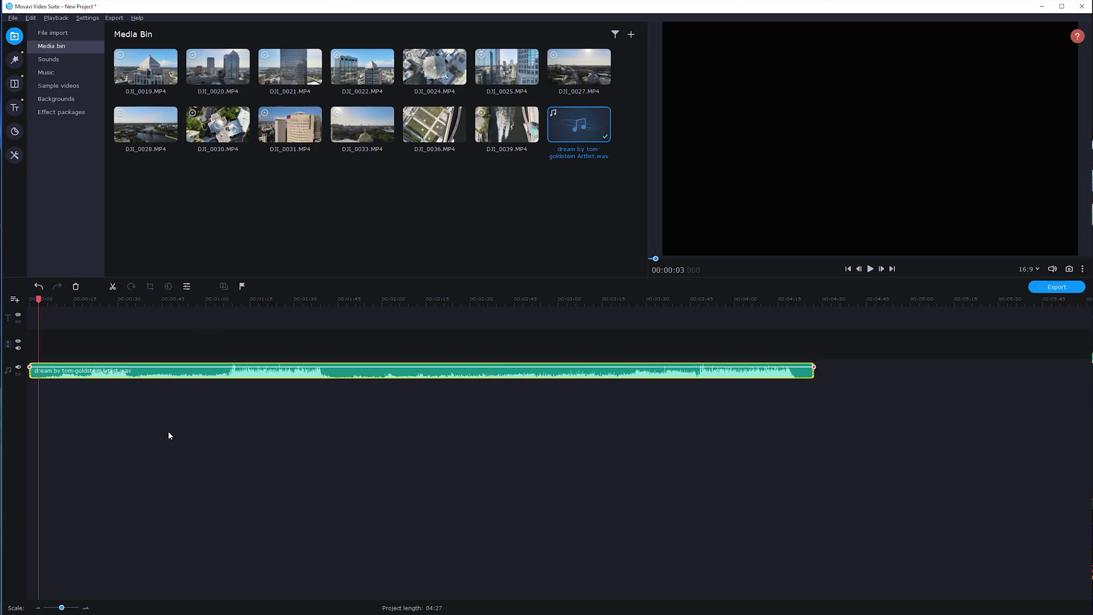
pyautogui.click(38, 299)
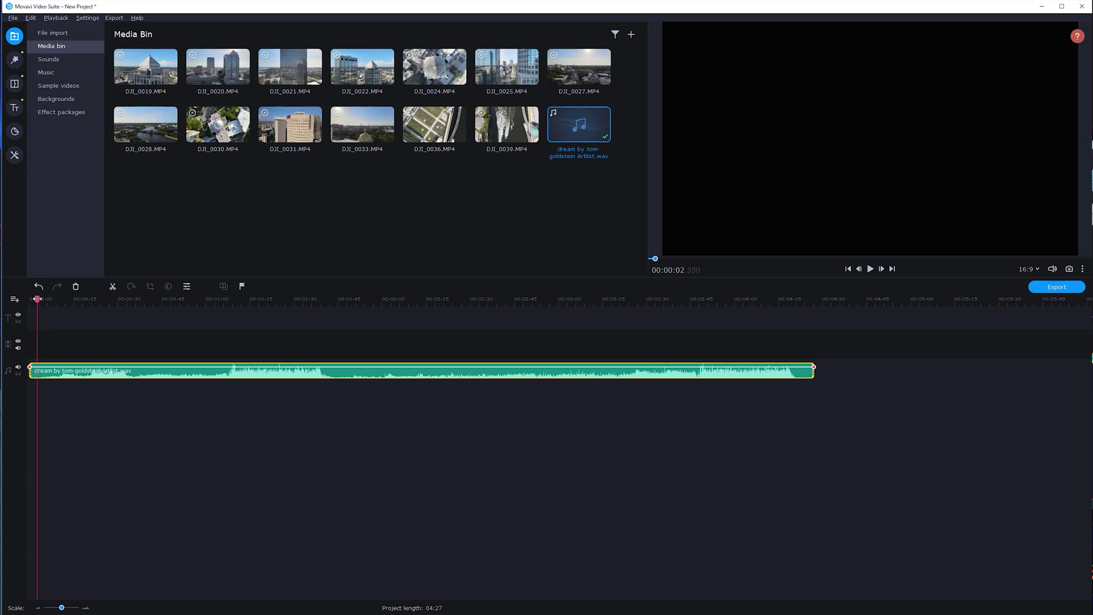
pyautogui.moveTo(38, 299); pyautogui.dragTo(209, 299)
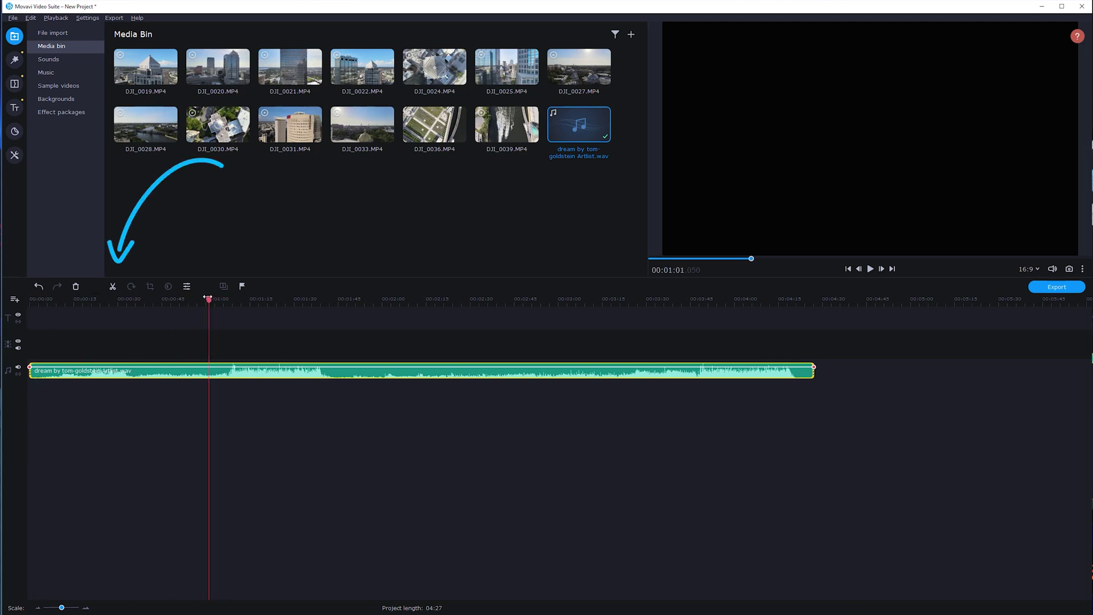
pyautogui.click(111, 286)
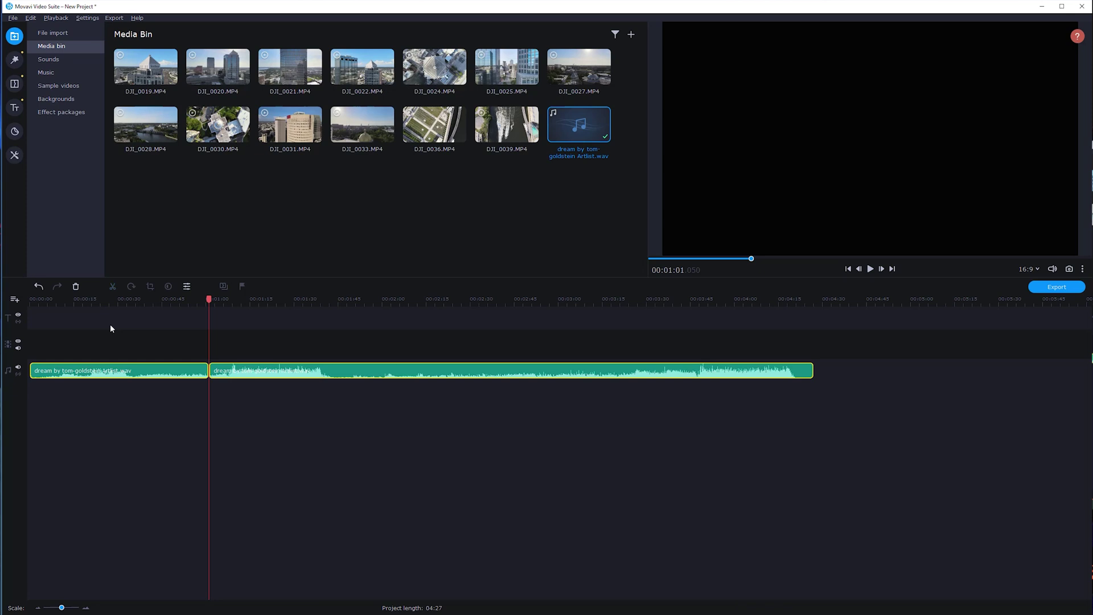
# Step: Delete the opening piece of the split music
pyautogui.click(211, 370)
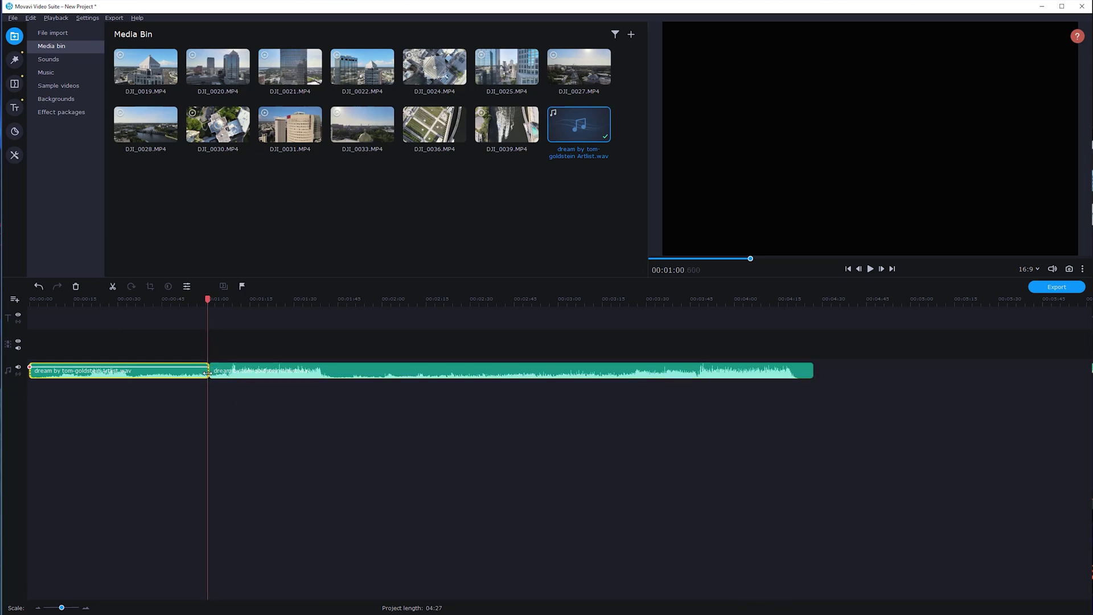
pyautogui.moveTo(209, 376); pyautogui.dragTo(239, 379)
pyautogui.click(178, 371)
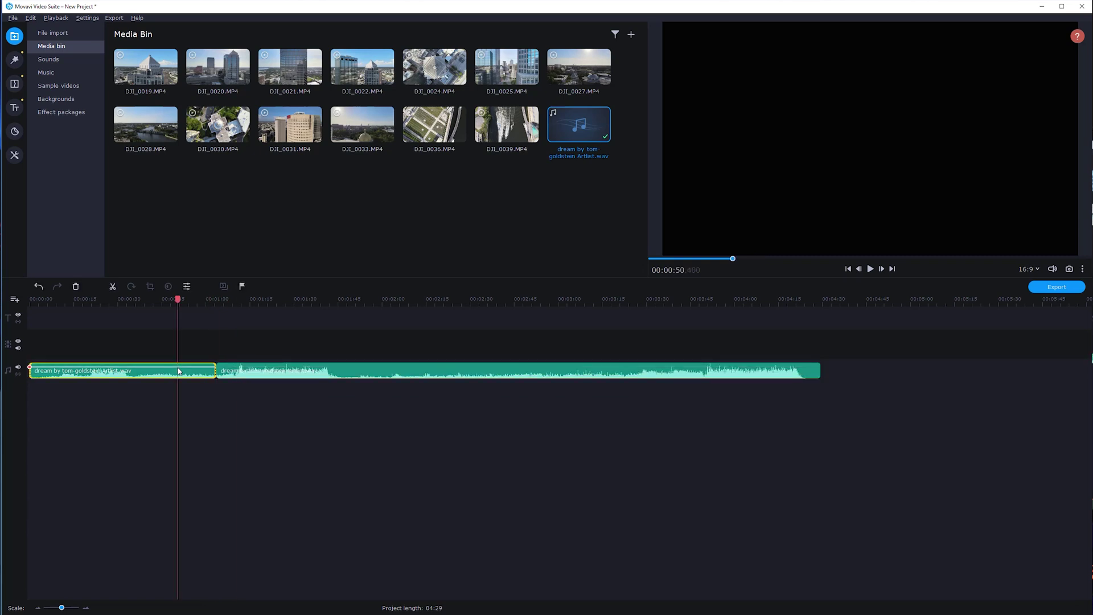
pyautogui.press('Delete')
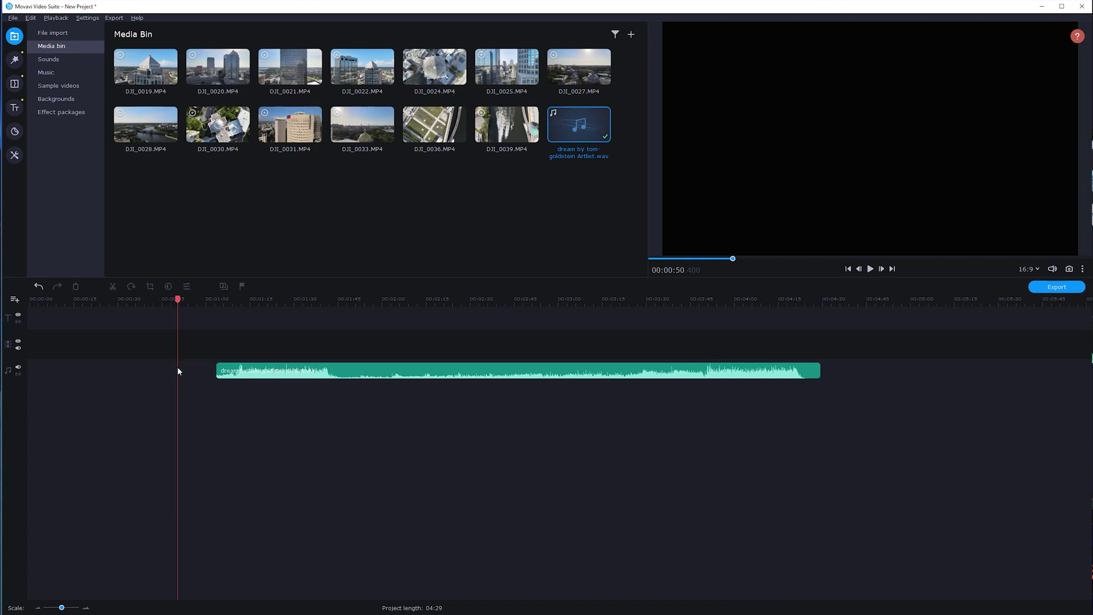
# Step: Trim the remaining music's end to about 01:49 and move it to 0:00
pyautogui.click(217, 367)
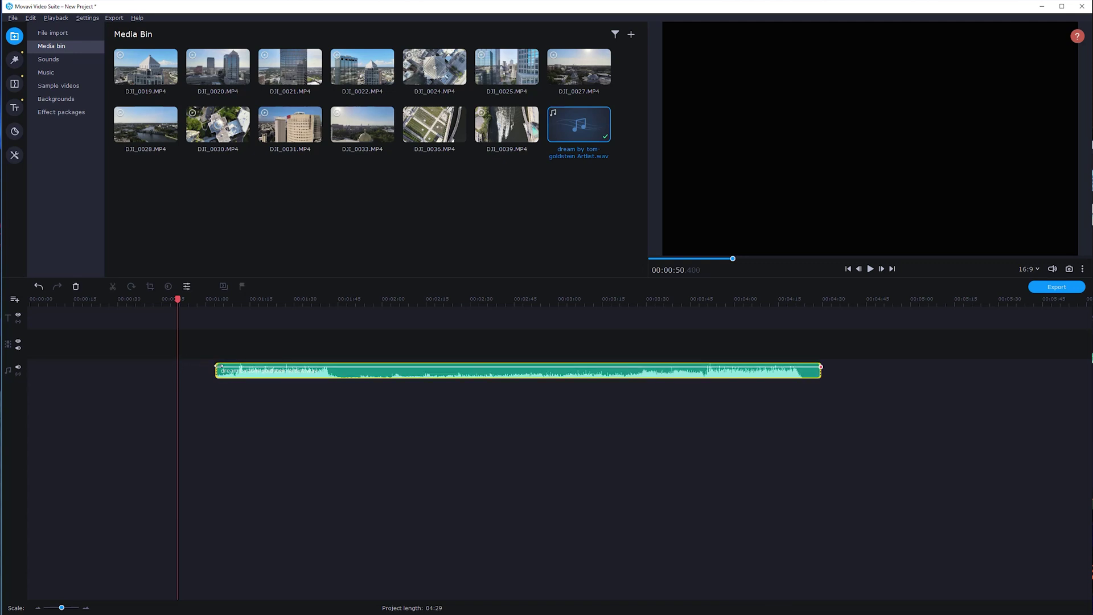
pyautogui.moveTo(217, 366); pyautogui.dragTo(215, 366)
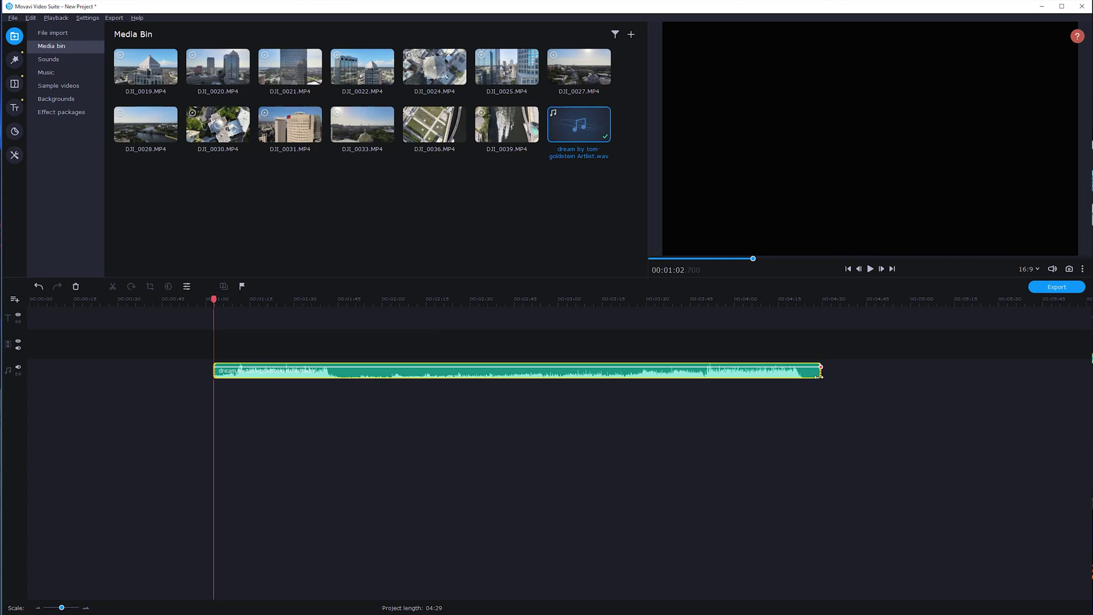
pyautogui.moveTo(820, 376); pyautogui.dragTo(352, 377)
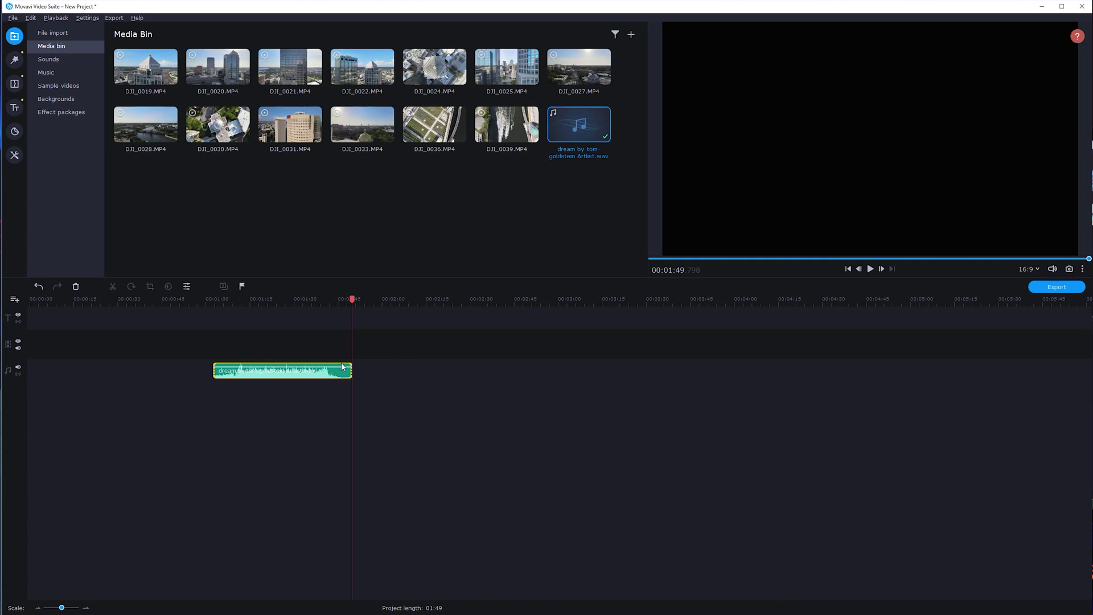
pyautogui.moveTo(351, 364); pyautogui.dragTo(124, 365)
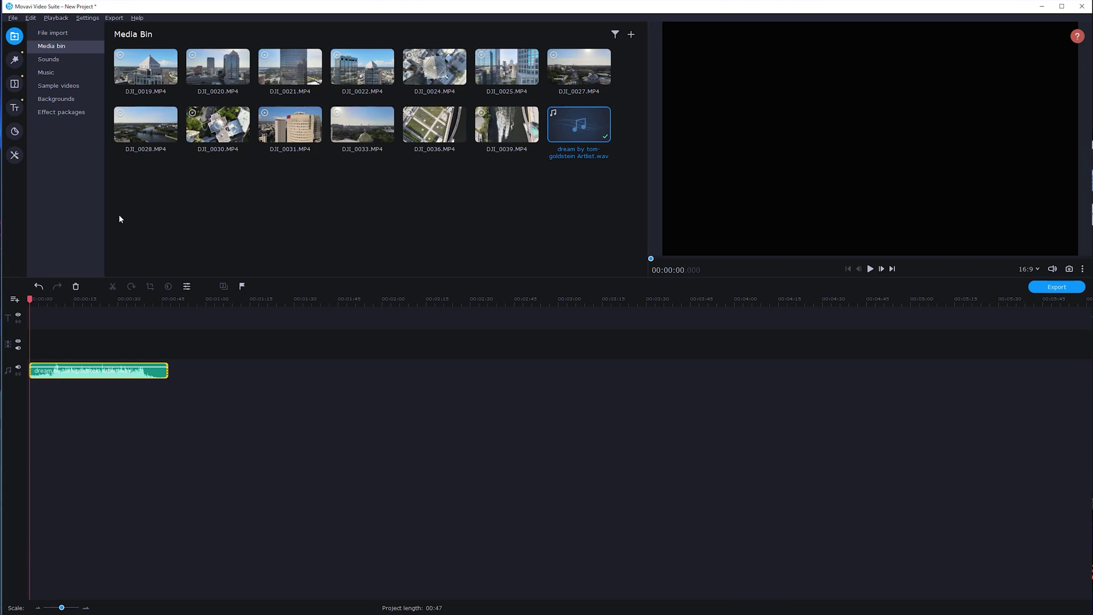
# Step: Add DJI_0020 to the video track, preview it, then remove it again
pyautogui.doubleClick(223, 73)
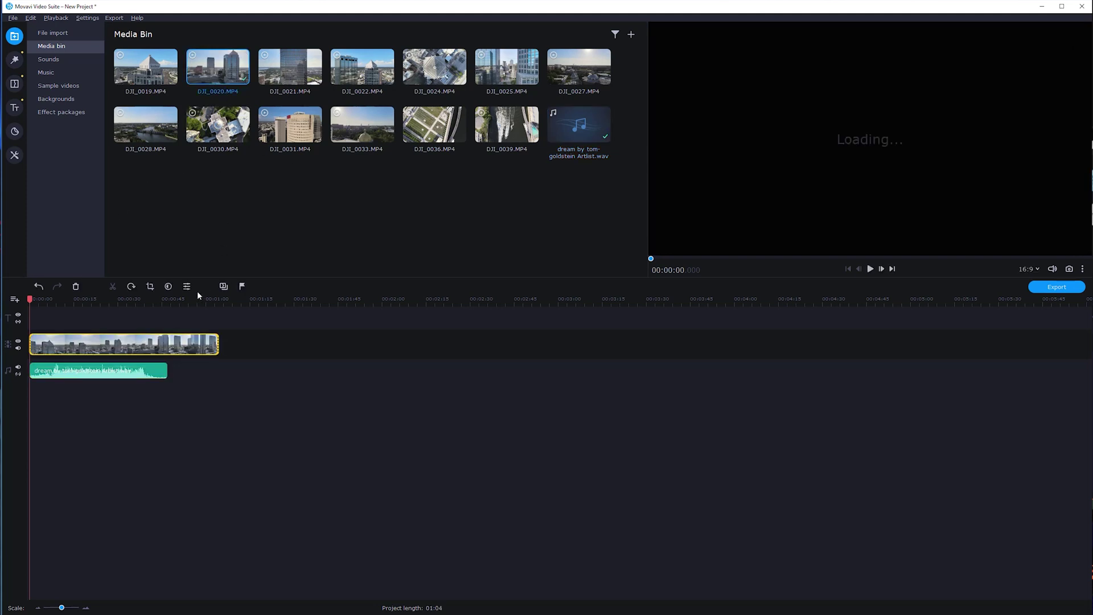
pyautogui.press('space')
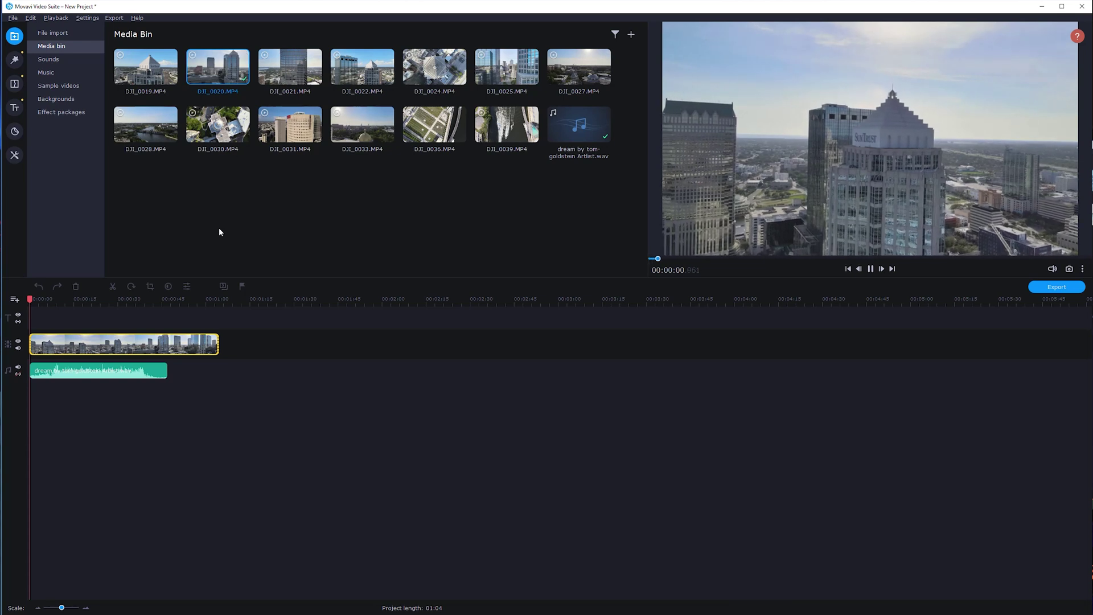
pyautogui.moveTo(50, 298); pyautogui.dragTo(195, 298)
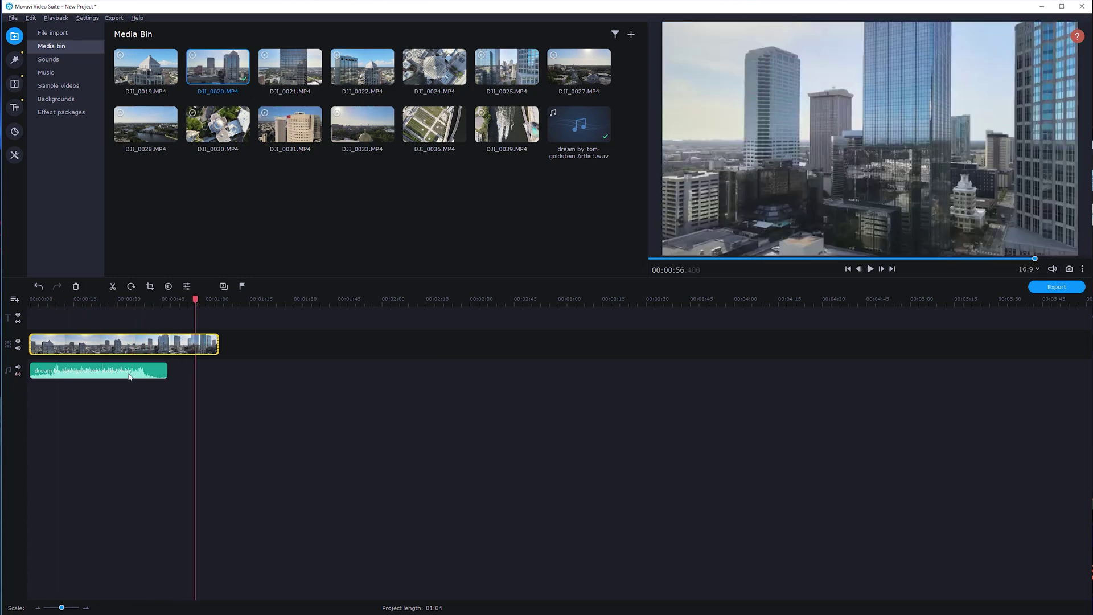
pyautogui.click(147, 354)
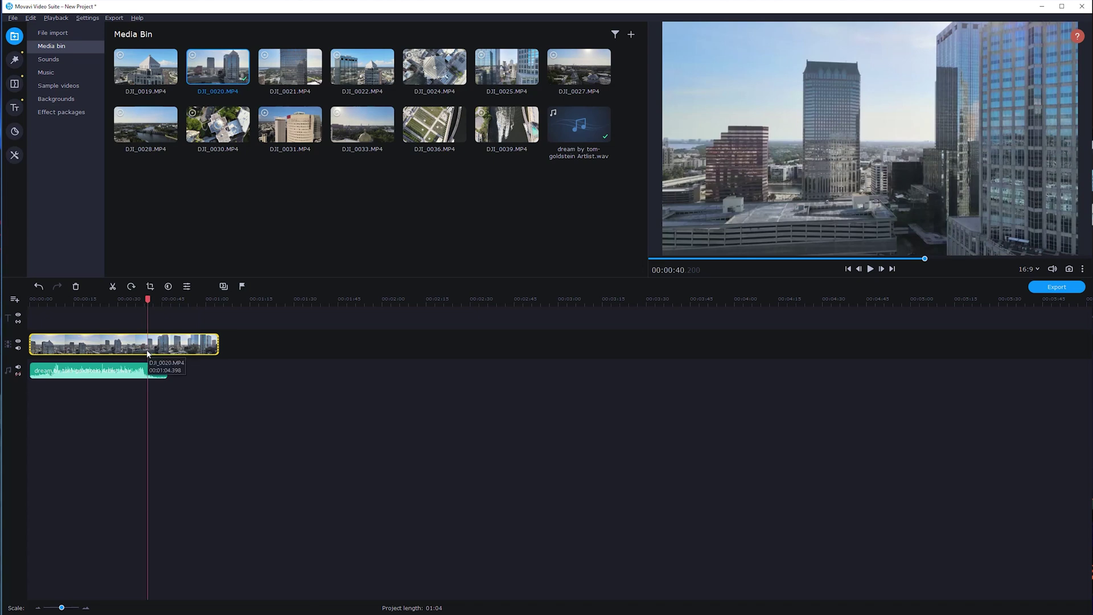
pyautogui.moveTo(149, 297); pyautogui.dragTo(192, 299)
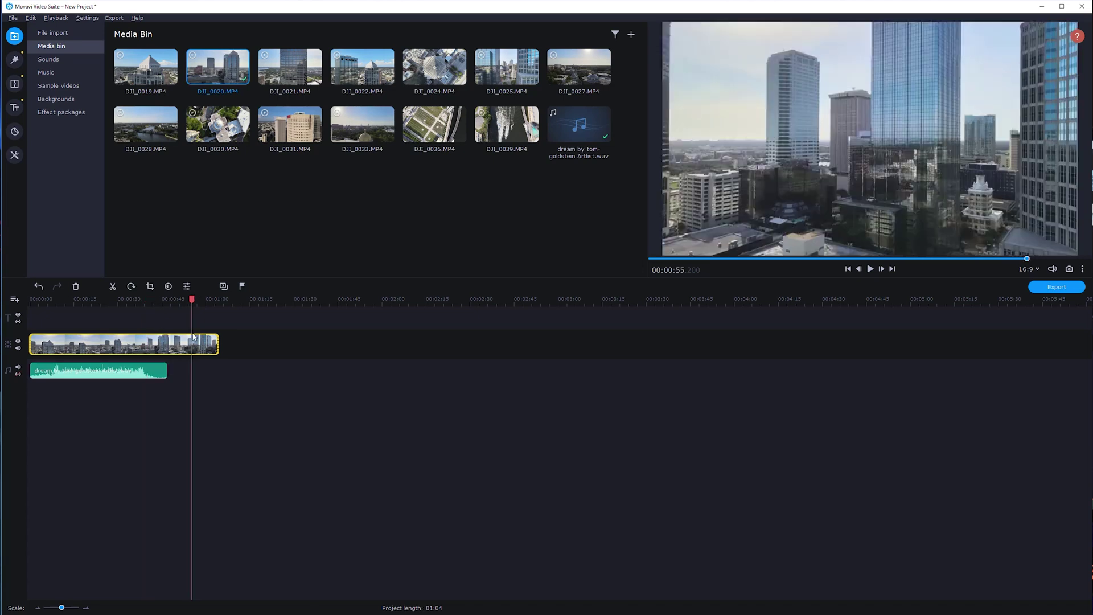
pyautogui.press('Delete')
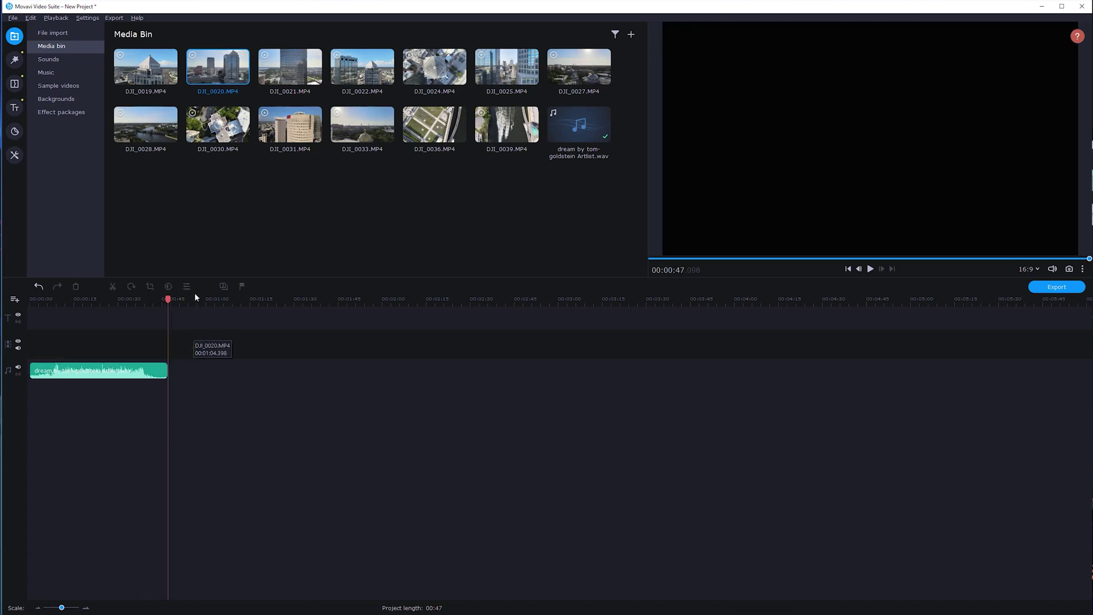
# Step: Re-add DJI_0020 at the track start and trim its start to about 28 seconds
pyautogui.click(361, 86)
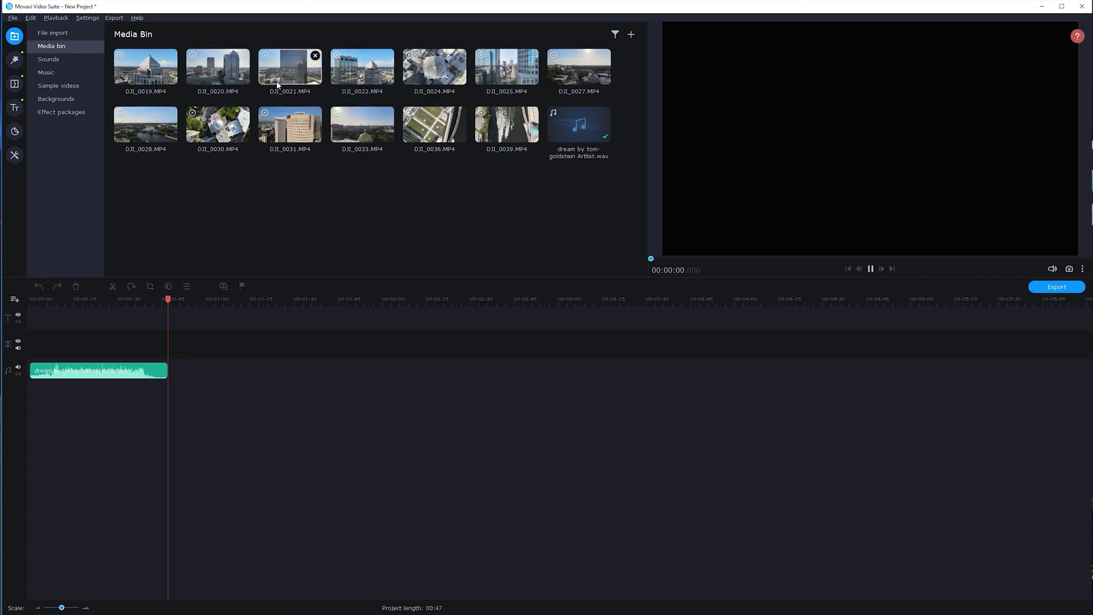
pyautogui.click(227, 80)
pyautogui.doubleClick(228, 74)
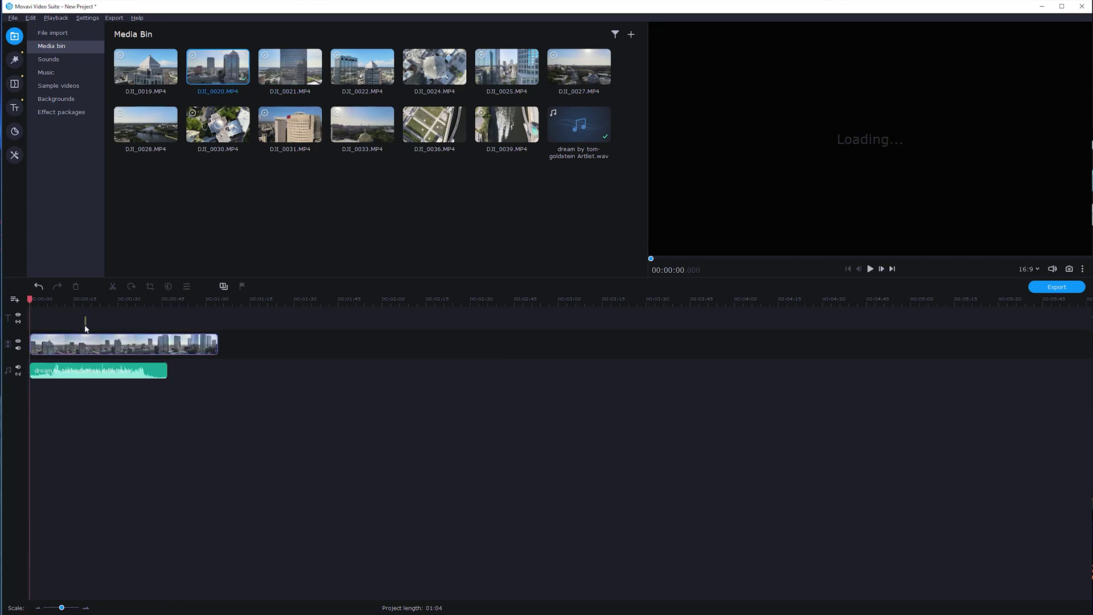
pyautogui.click(88, 300)
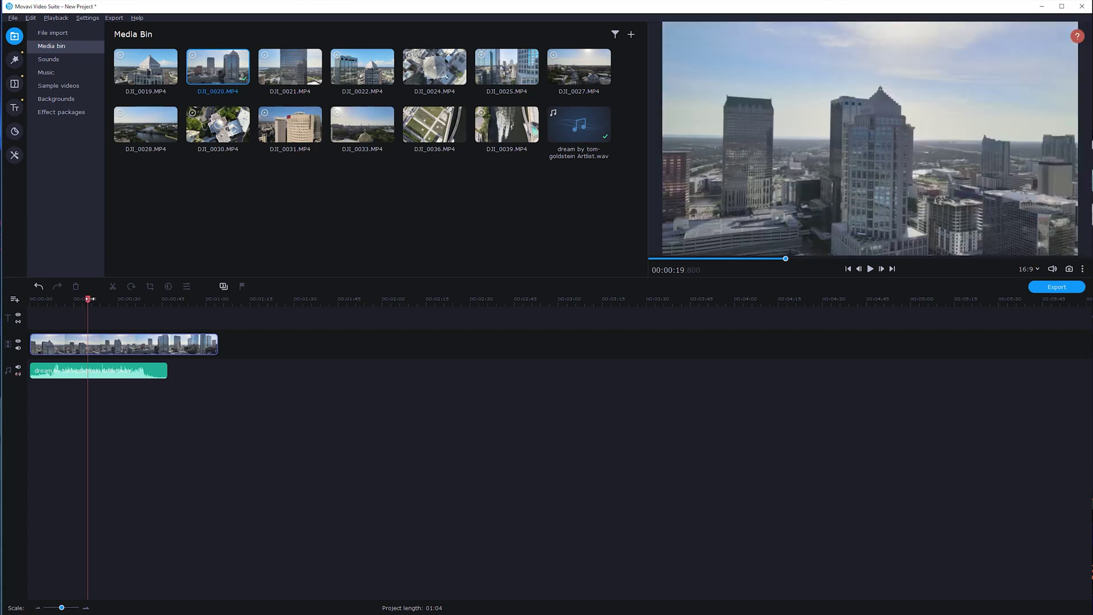
pyautogui.moveTo(89, 299); pyautogui.dragTo(157, 315)
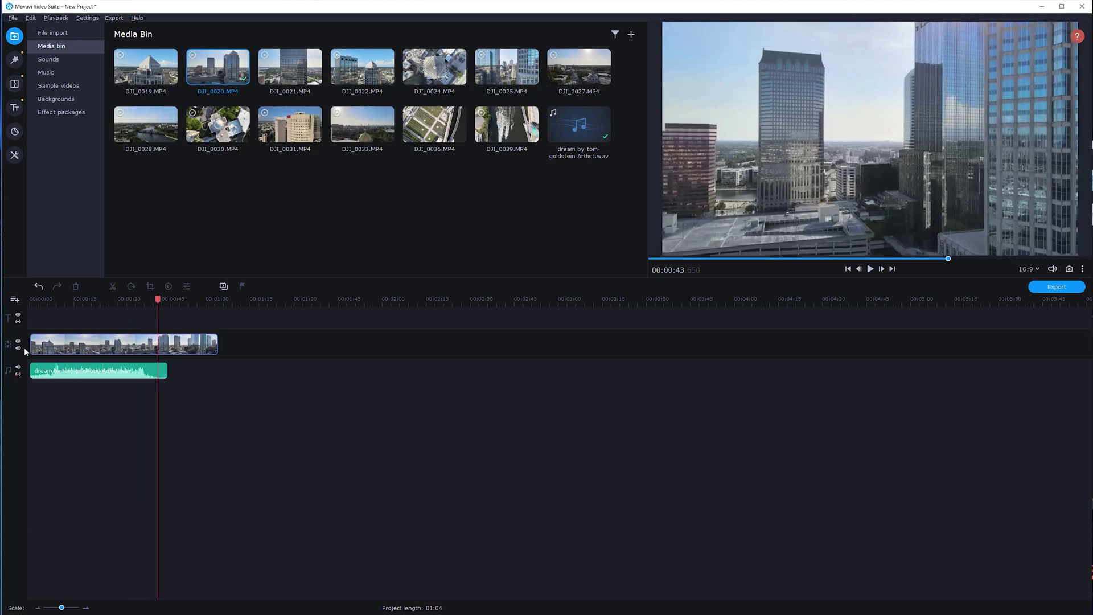
pyautogui.moveTo(33, 343); pyautogui.dragTo(157, 344)
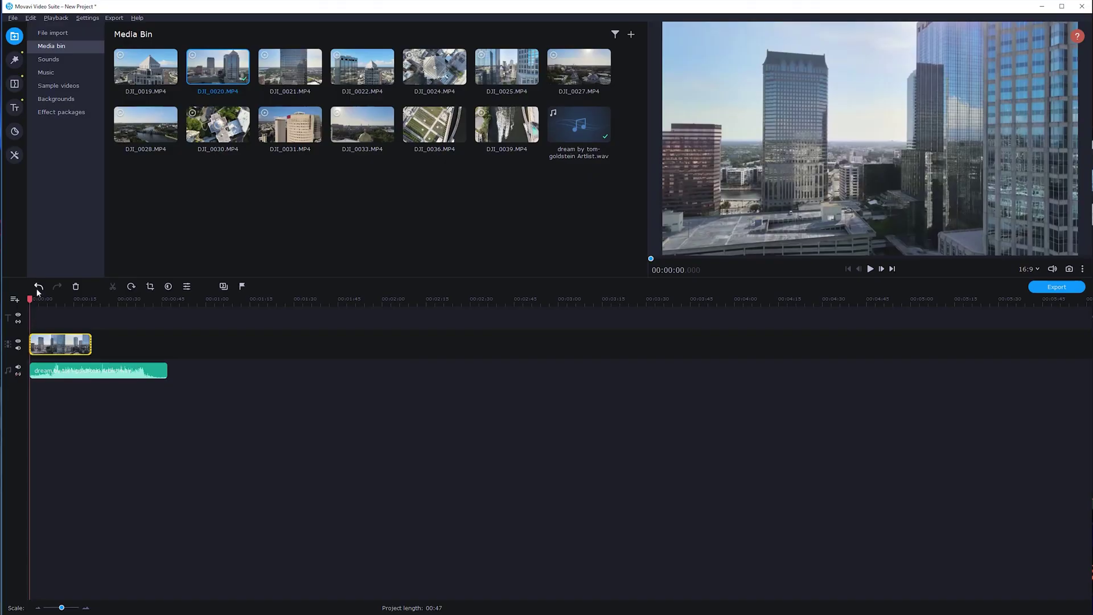
# Step: Trim the end of the DJI_0020 clip and play it back from the start
pyautogui.moveTo(31, 297); pyautogui.dragTo(57, 298)
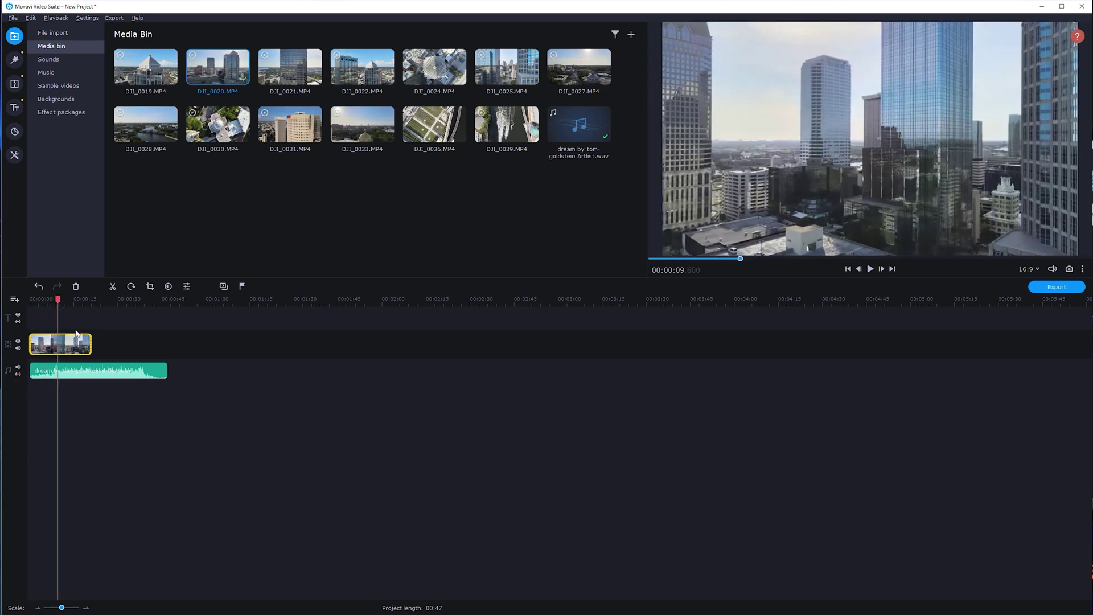
pyautogui.moveTo(91, 342); pyautogui.dragTo(59, 342)
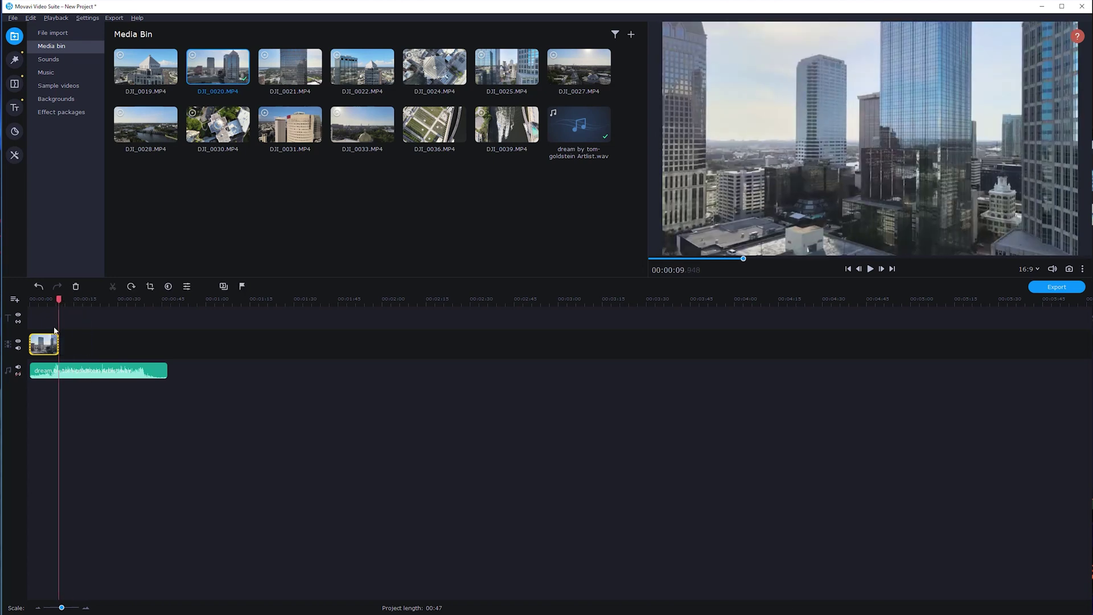
pyautogui.click(45, 299)
pyautogui.press('Home')
pyautogui.click(870, 269)
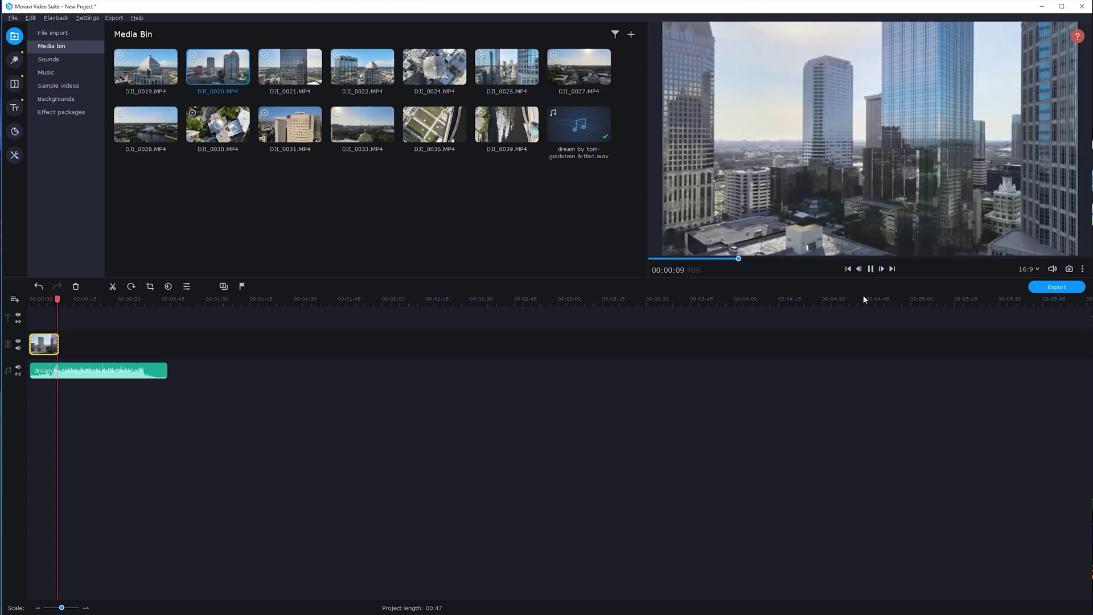
pyautogui.click(871, 268)
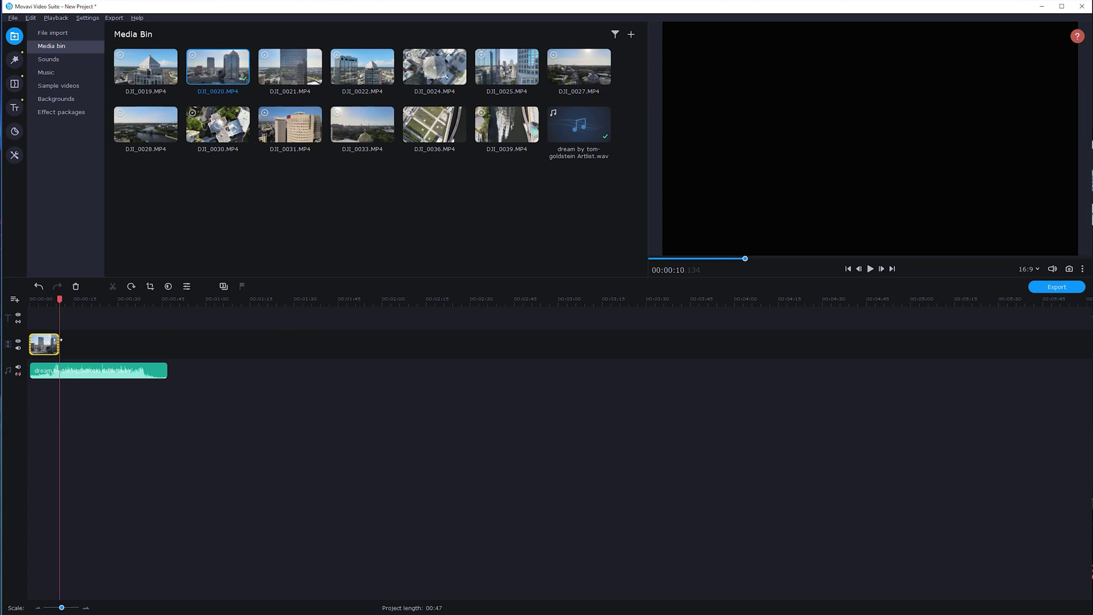
# Step: Refine the DJI_0020 clip's end to about 00:00:08.4 and preview the ending
pyautogui.moveTo(57, 340); pyautogui.dragTo(56, 340)
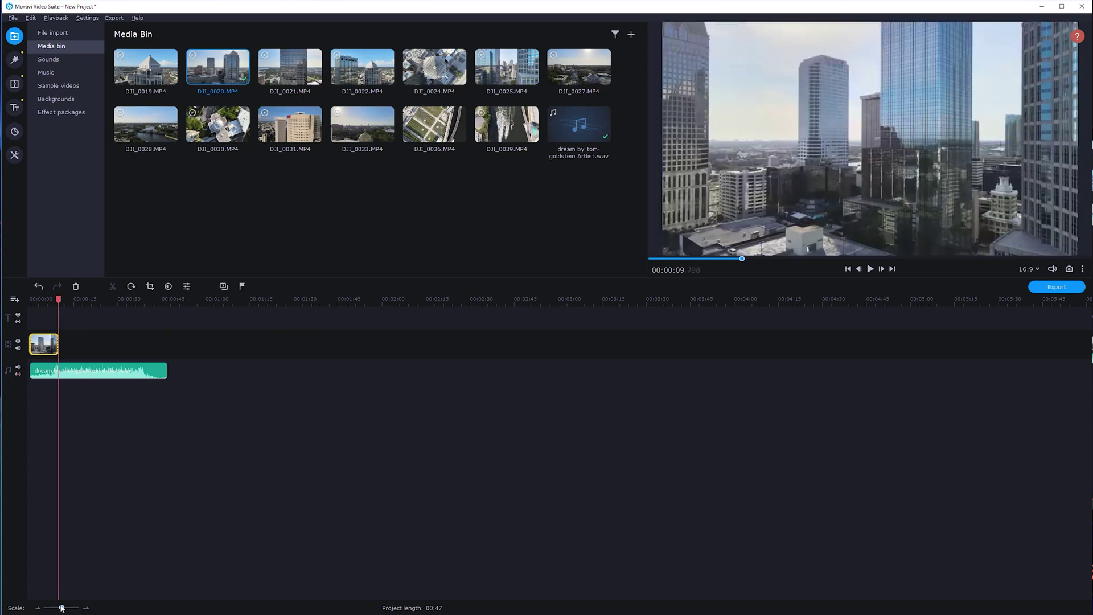
pyautogui.moveTo(62, 609); pyautogui.dragTo(71, 608)
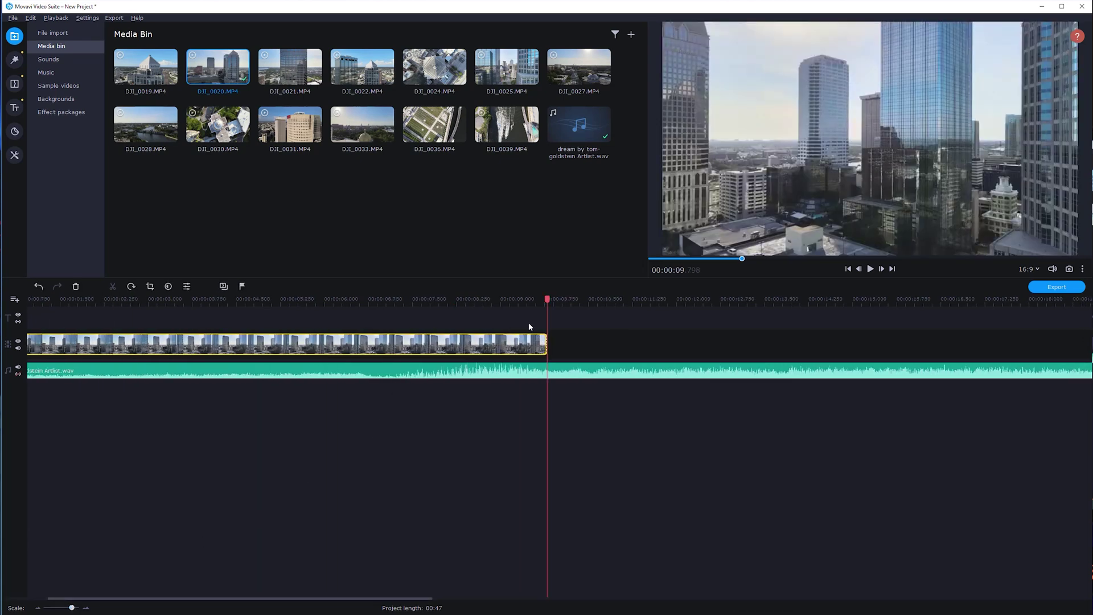
pyautogui.moveTo(546, 348); pyautogui.dragTo(463, 351)
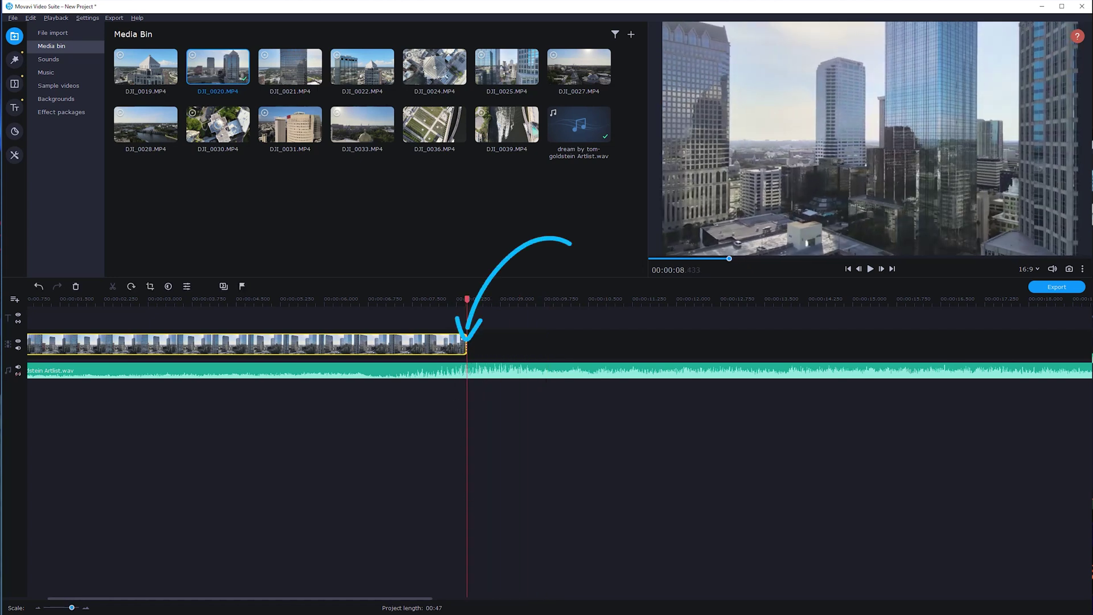
pyautogui.click(405, 298)
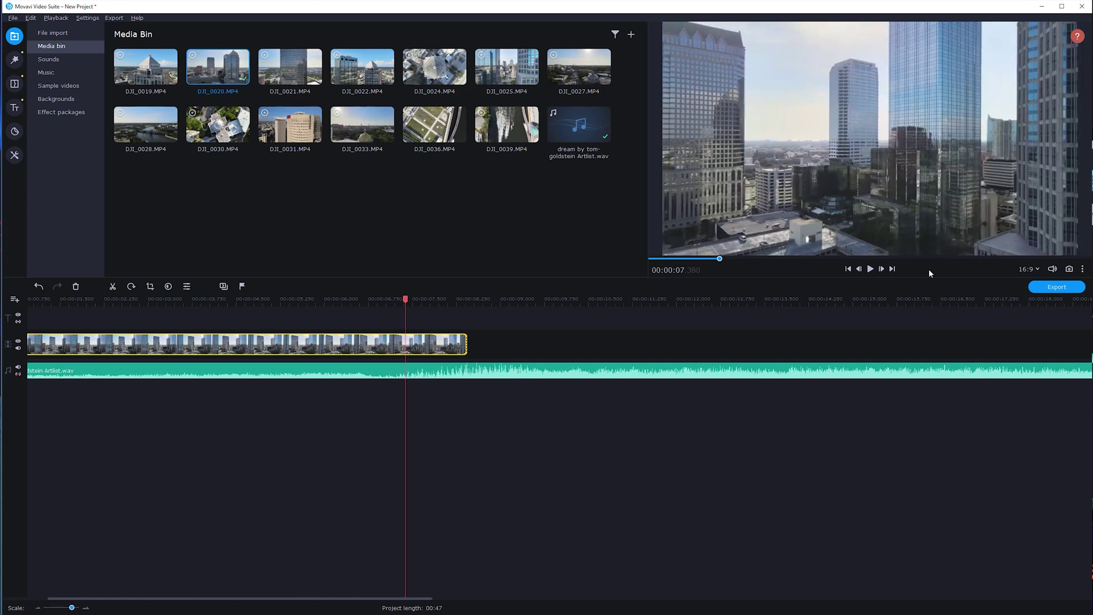
pyautogui.click(872, 268)
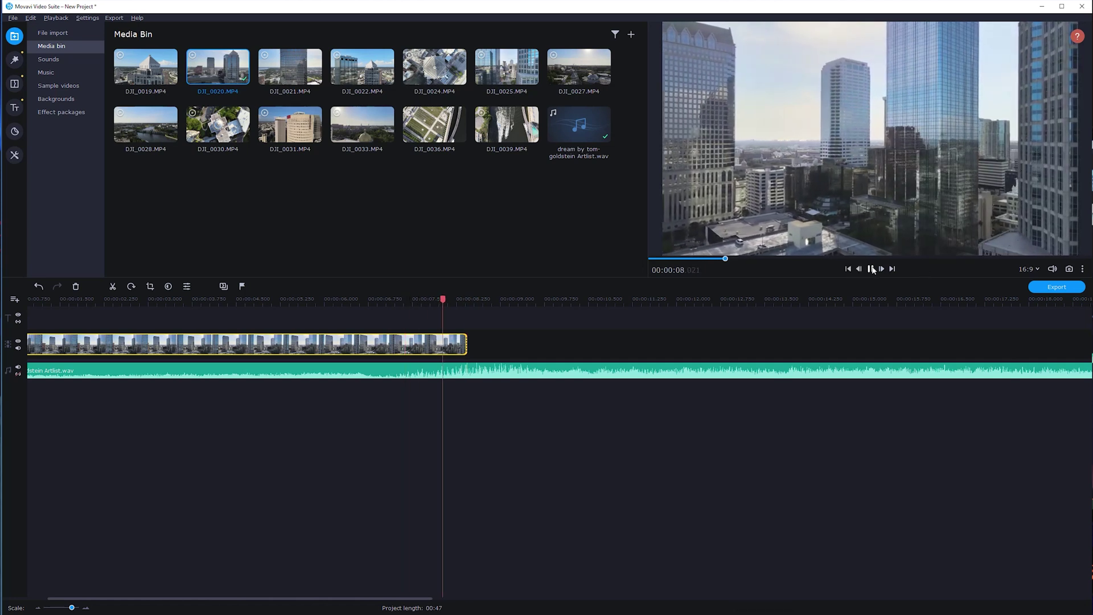
# Step: Place the overhead DJI_0024 clip right after DJI_0020 on the video track
pyautogui.click(873, 268)
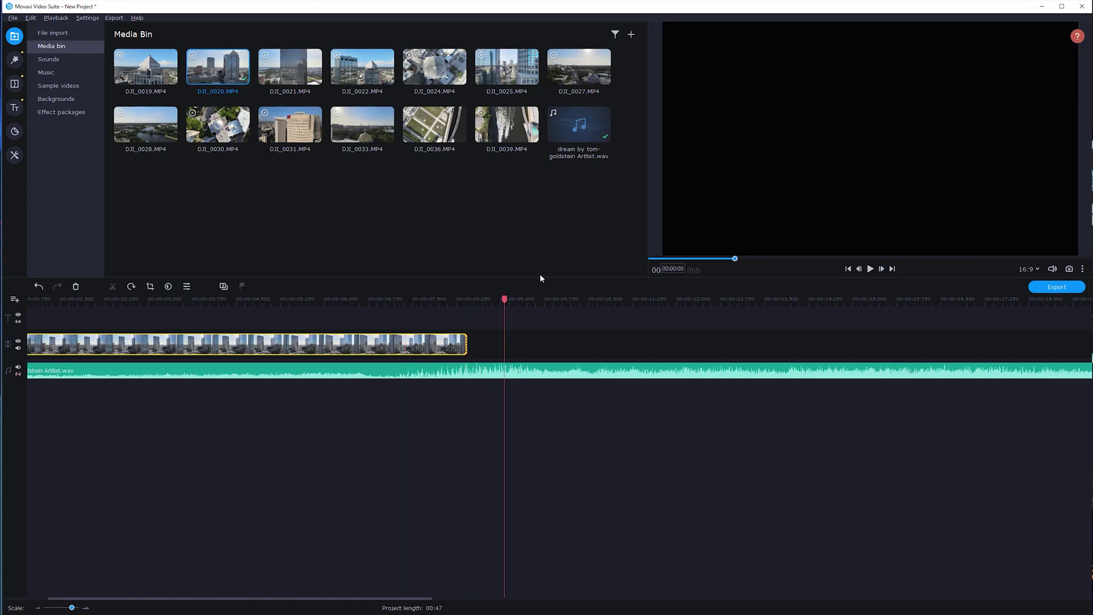
pyautogui.click(476, 200)
pyautogui.click(433, 64)
pyautogui.moveTo(434, 66); pyautogui.dragTo(484, 344)
# Step: Trim the opening off DJI_0024 and preview the cut
pyautogui.moveTo(472, 300); pyautogui.dragTo(735, 299)
pyautogui.moveTo(467, 342); pyautogui.dragTo(912, 319)
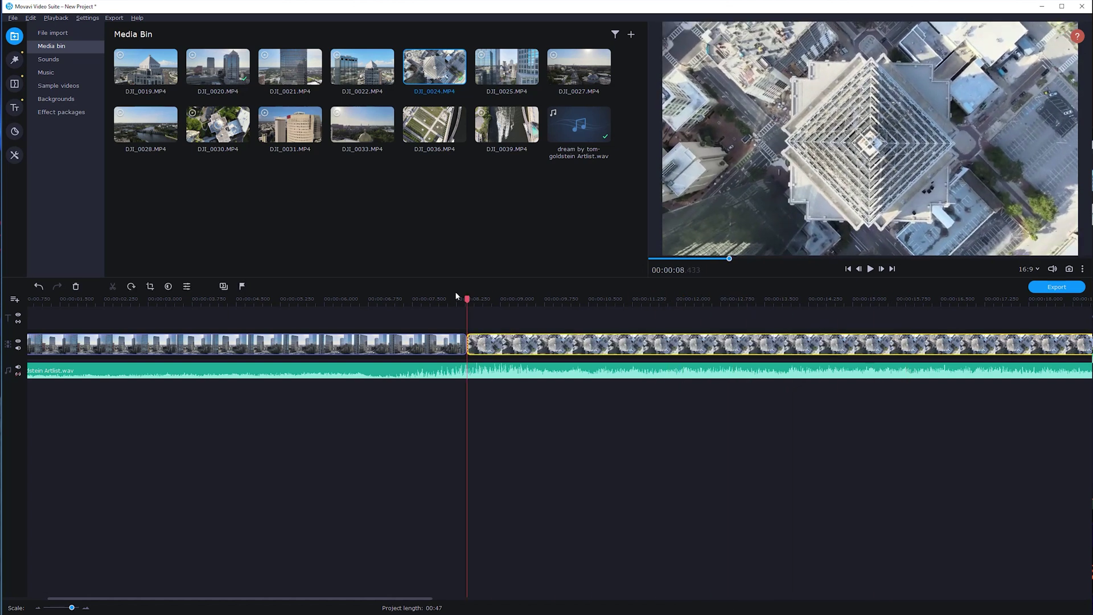
pyautogui.click(438, 298)
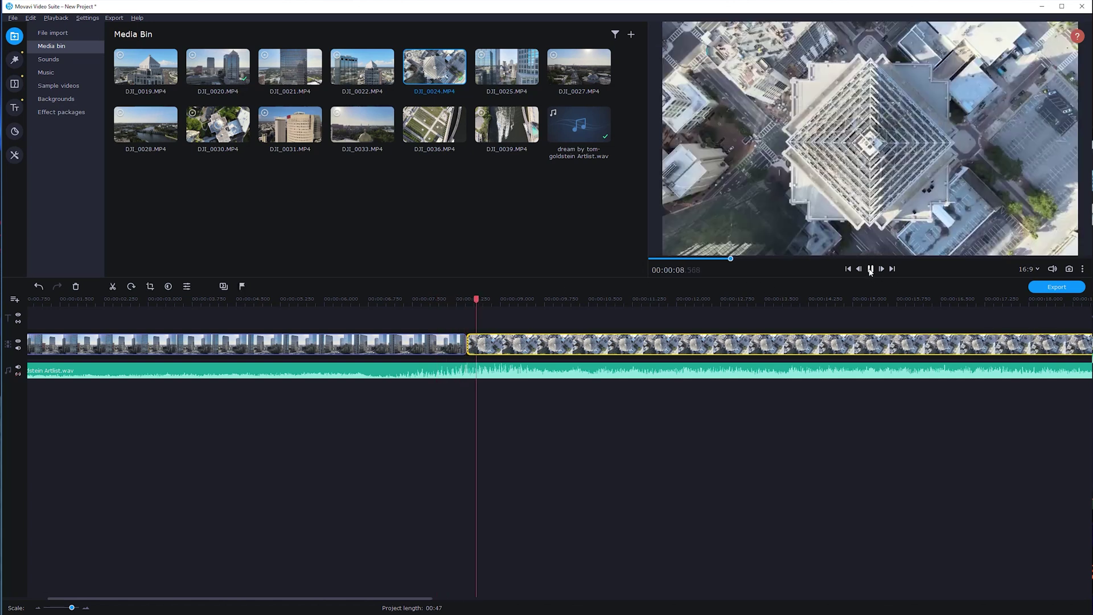
pyautogui.click(871, 270)
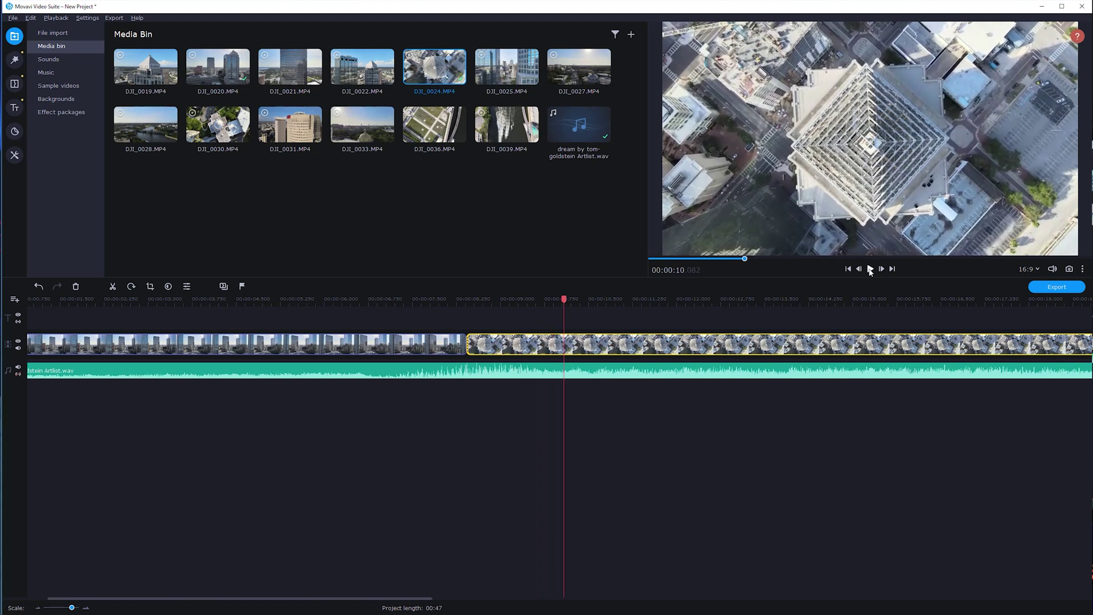
pyautogui.click(582, 347)
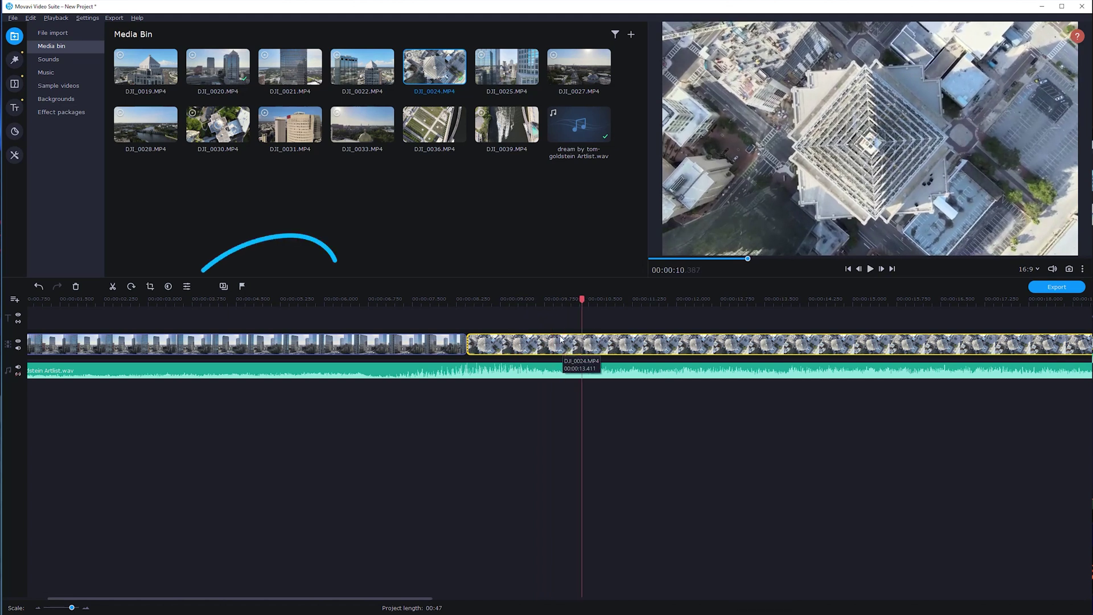
pyautogui.click(186, 286)
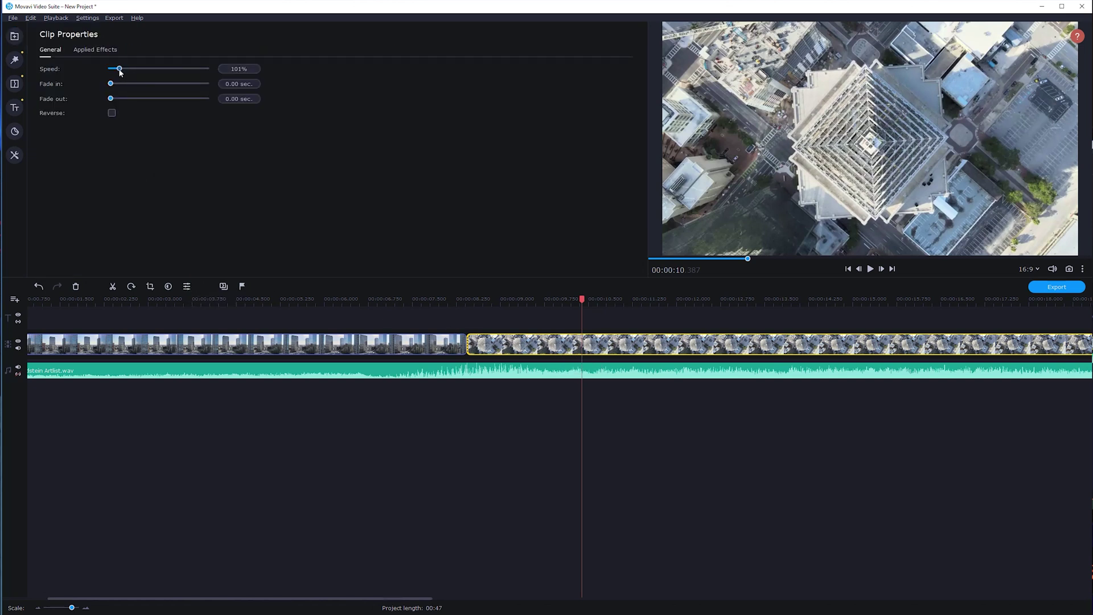
# Step: Set the DJI_0024 clip's speed to 125%
pyautogui.moveTo(121, 72); pyautogui.dragTo(124, 71)
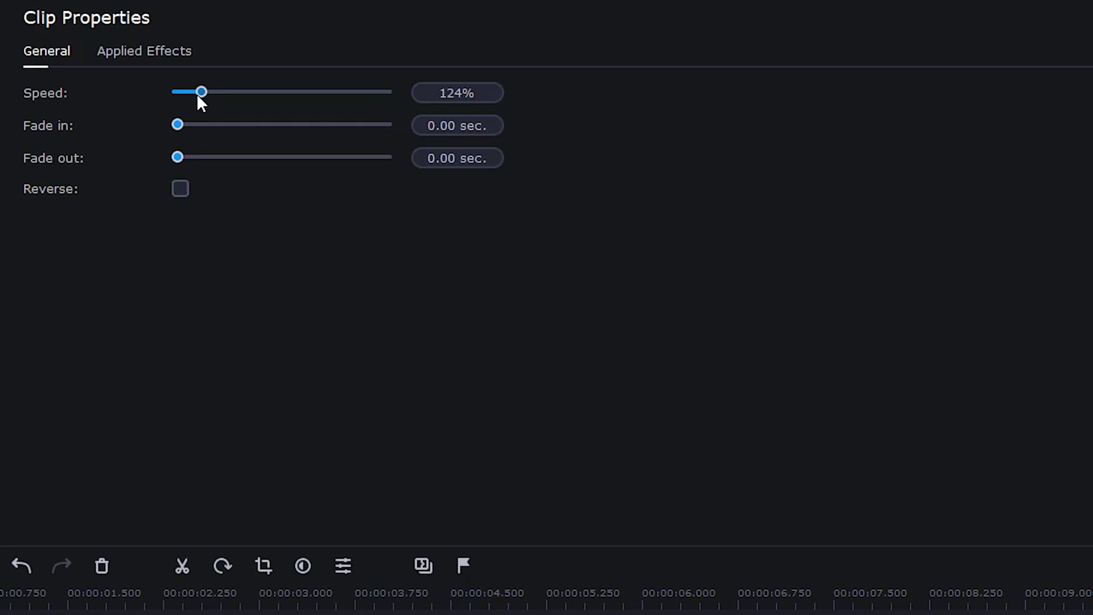
pyautogui.moveTo(198, 96); pyautogui.dragTo(220, 94)
pyautogui.click(452, 91)
pyautogui.write('125')
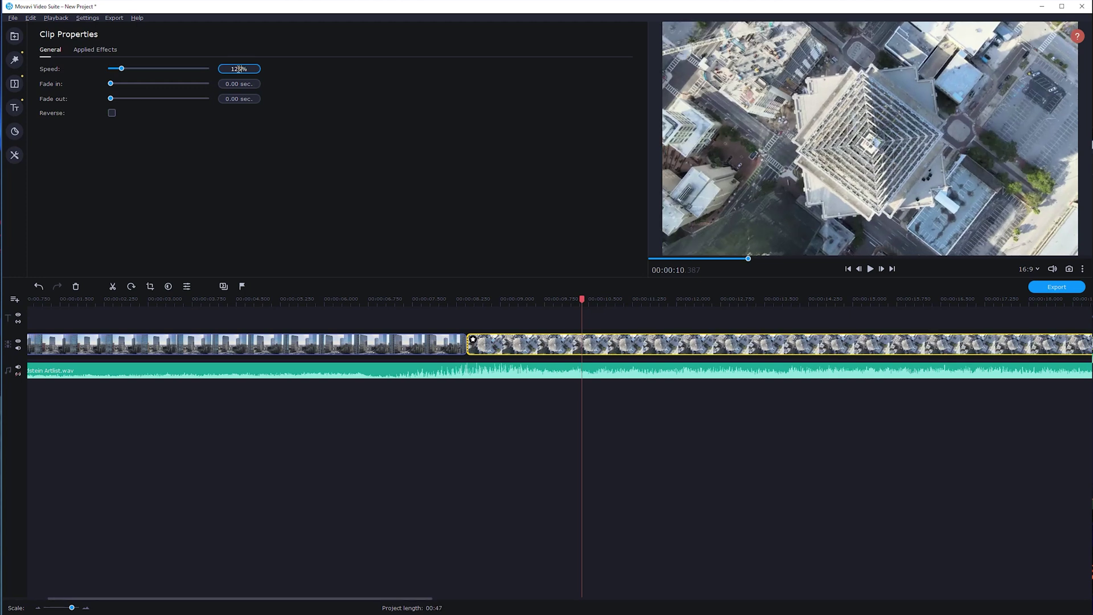
pyautogui.press('Return')
# Step: Play back the cut between the two clips from about 7.7 seconds
pyautogui.click(427, 298)
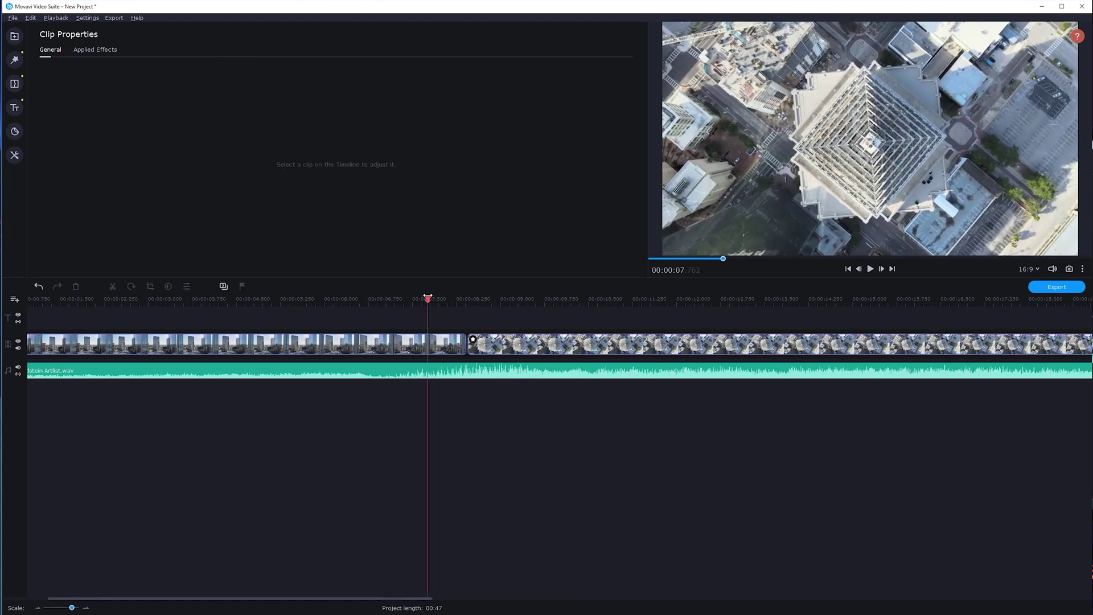
pyautogui.click(870, 269)
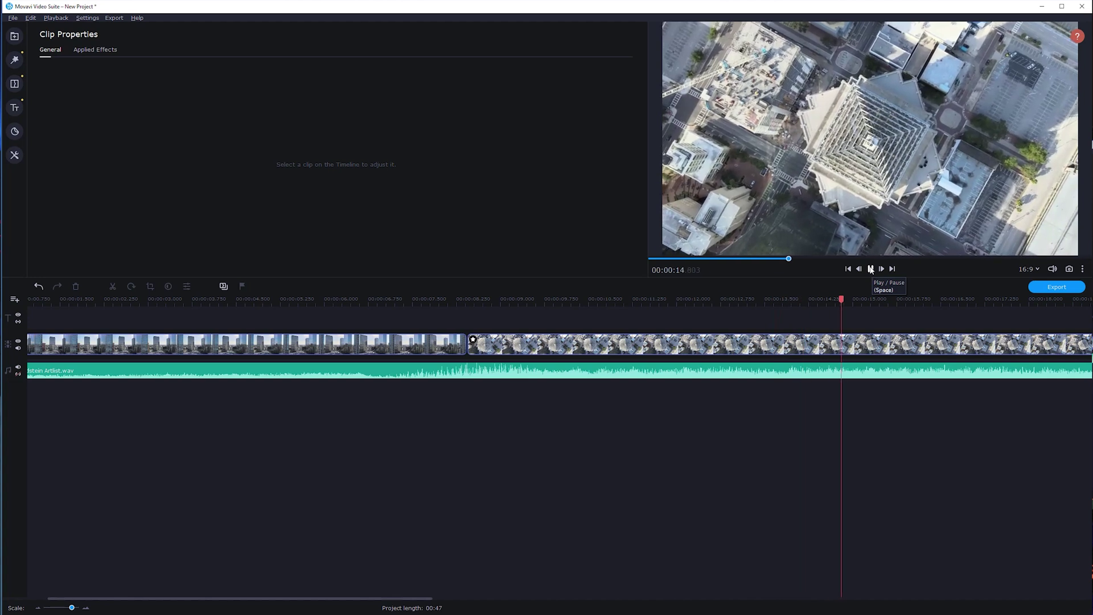
pyautogui.click(871, 269)
# Step: Zoom out and trim DJI_0024's end to finish around 16 seconds
pyautogui.hscroll(-2, 764, 493)
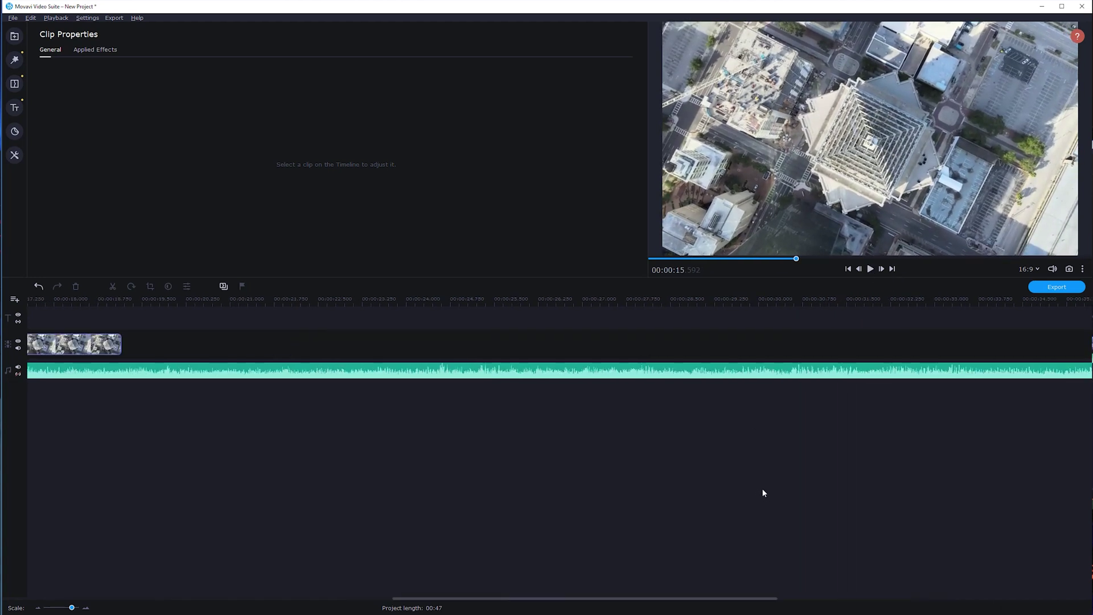
pyautogui.hscroll(3, 664, 497)
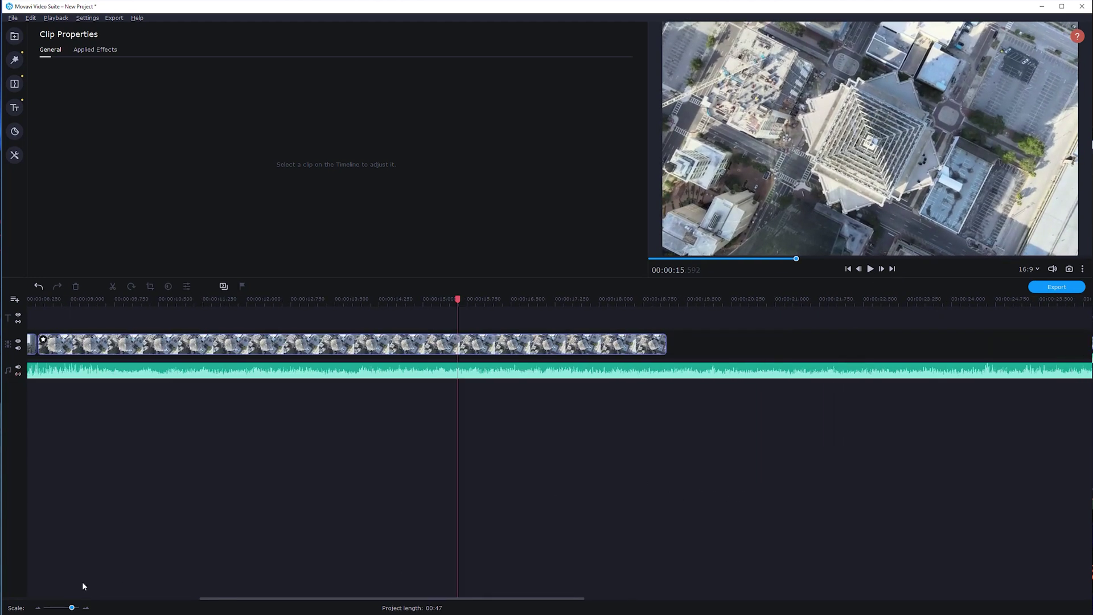
pyautogui.moveTo(71, 610); pyautogui.dragTo(67, 609)
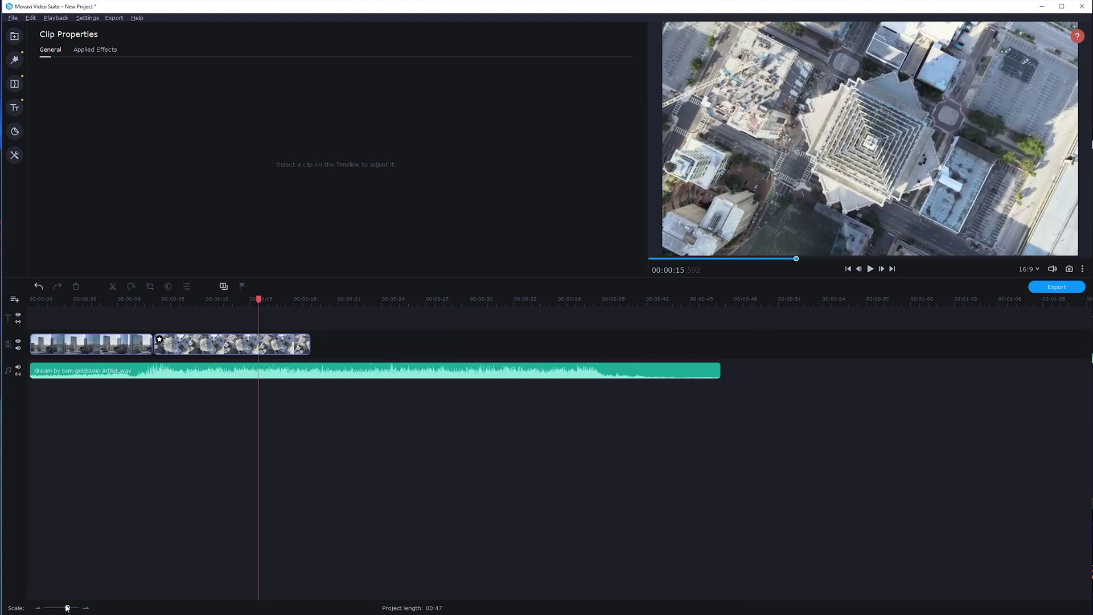
pyautogui.moveTo(306, 348); pyautogui.dragTo(275, 339)
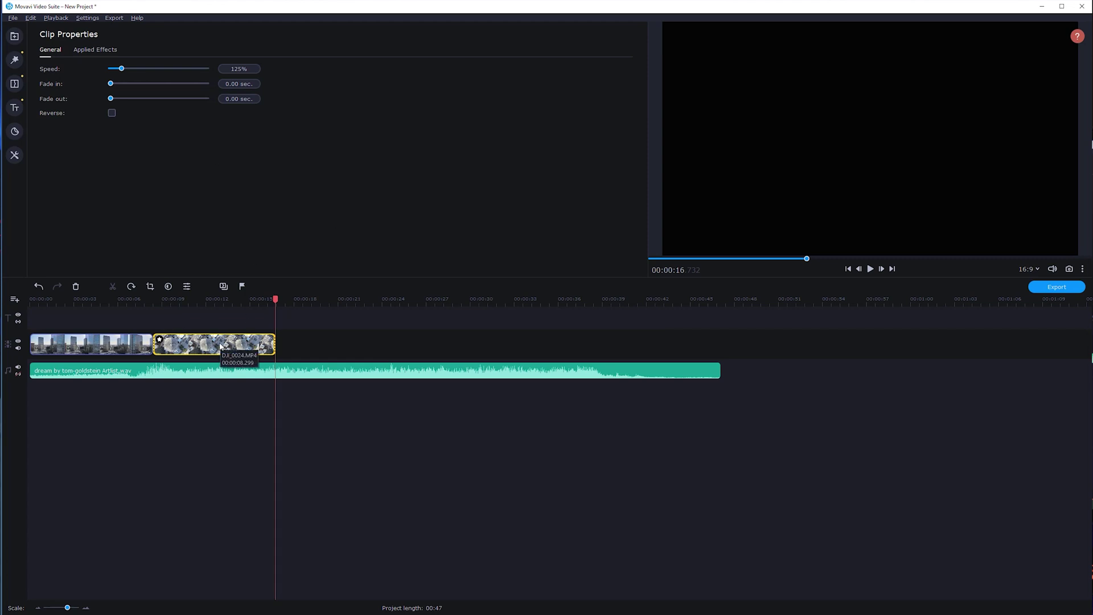
pyautogui.click(14, 36)
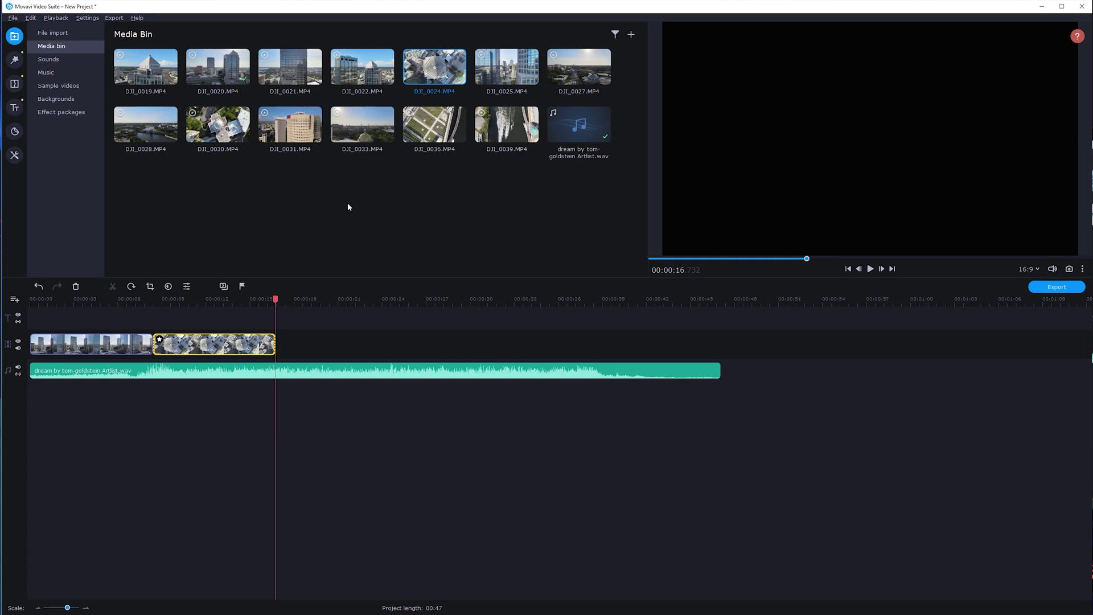
# Step: Append DJI_0030 after DJI_0024, trimming its start and its end to about 24 seconds
pyautogui.click(215, 141)
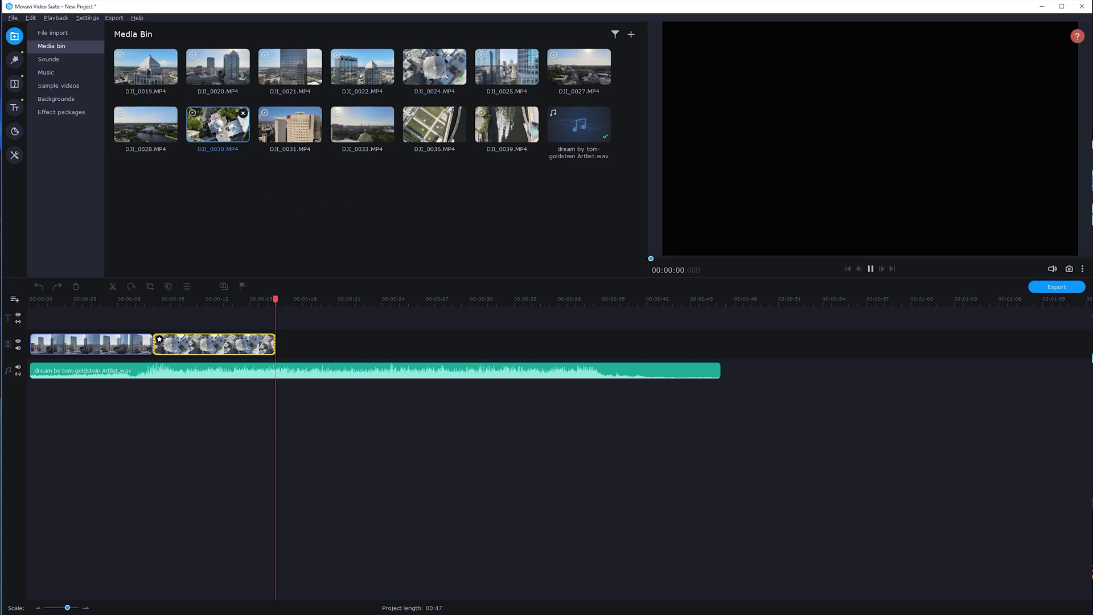
pyautogui.doubleClick(220, 128)
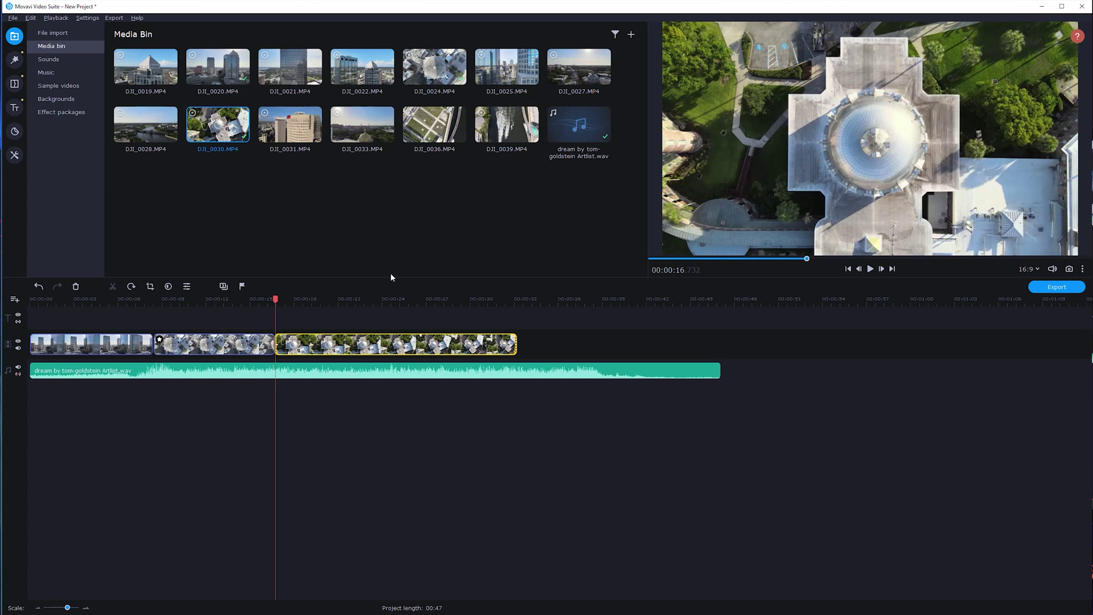
pyautogui.moveTo(273, 344); pyautogui.dragTo(355, 330)
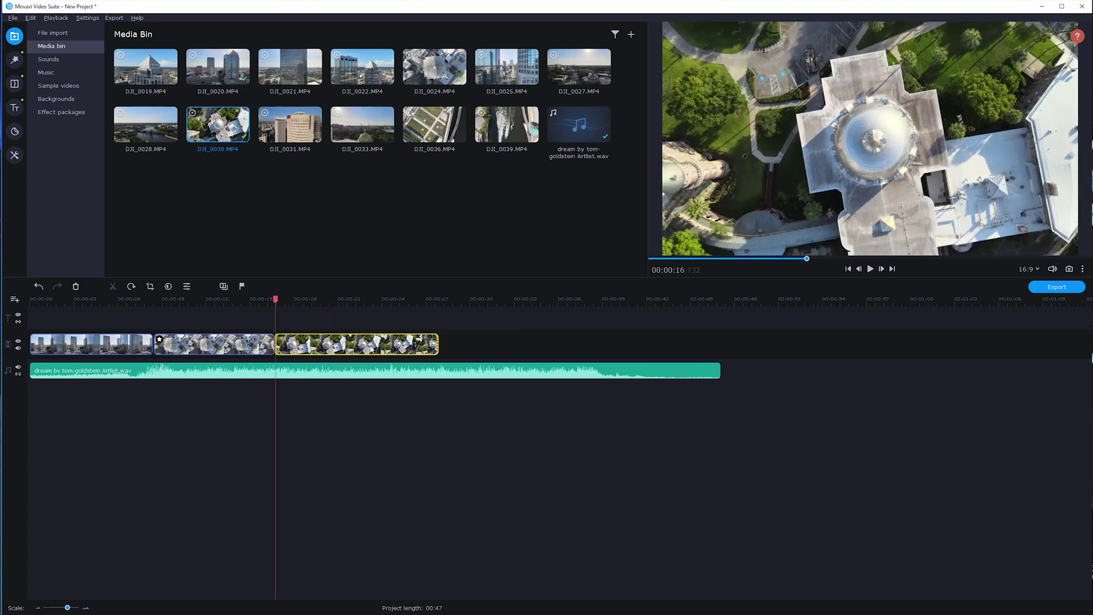
pyautogui.click(370, 342)
pyautogui.moveTo(438, 340); pyautogui.dragTo(396, 336)
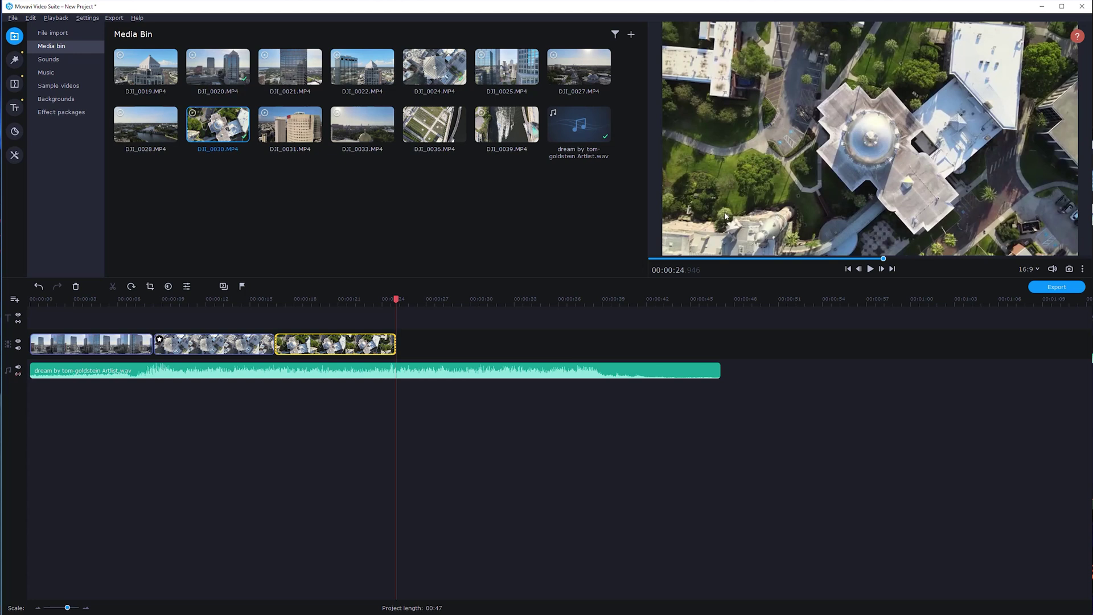
pyautogui.click(338, 313)
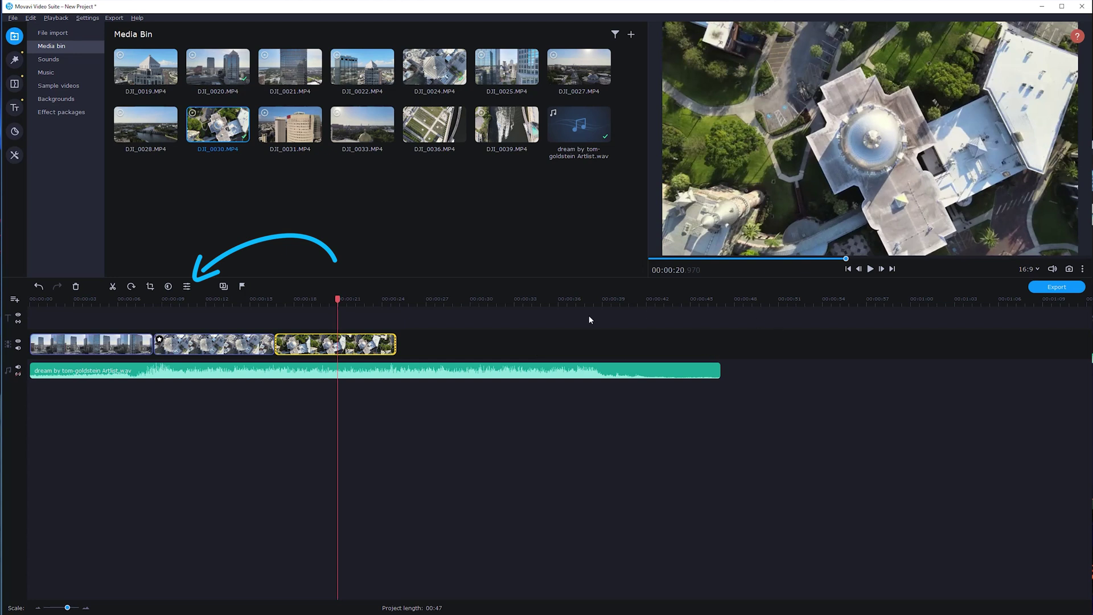
# Step: Stop the preview and trim DJI_0030's end to about 00:00:23
pyautogui.click(187, 286)
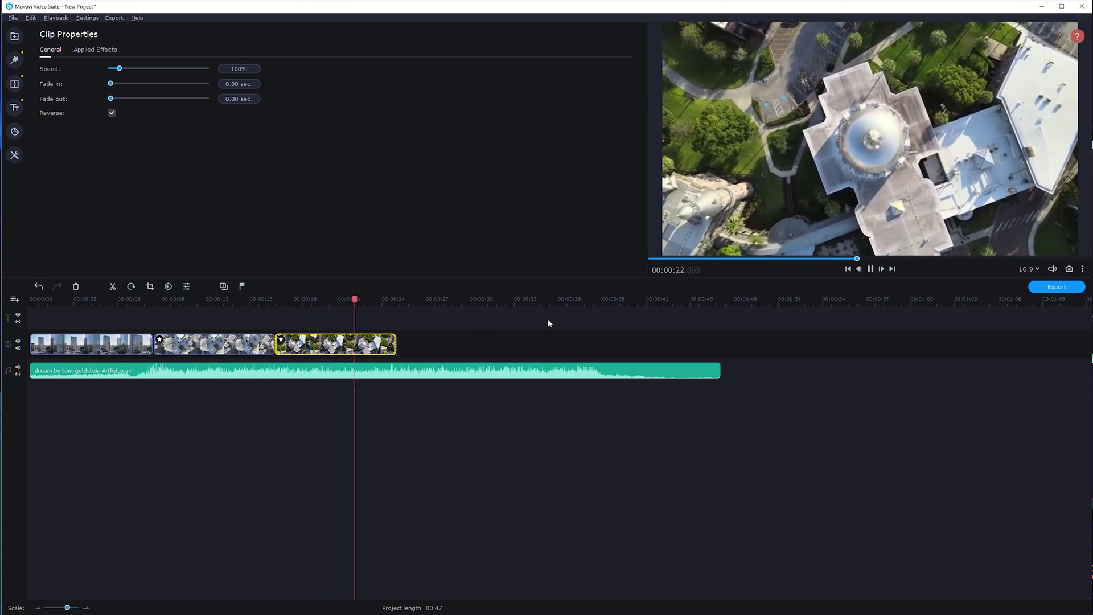
pyautogui.click(871, 269)
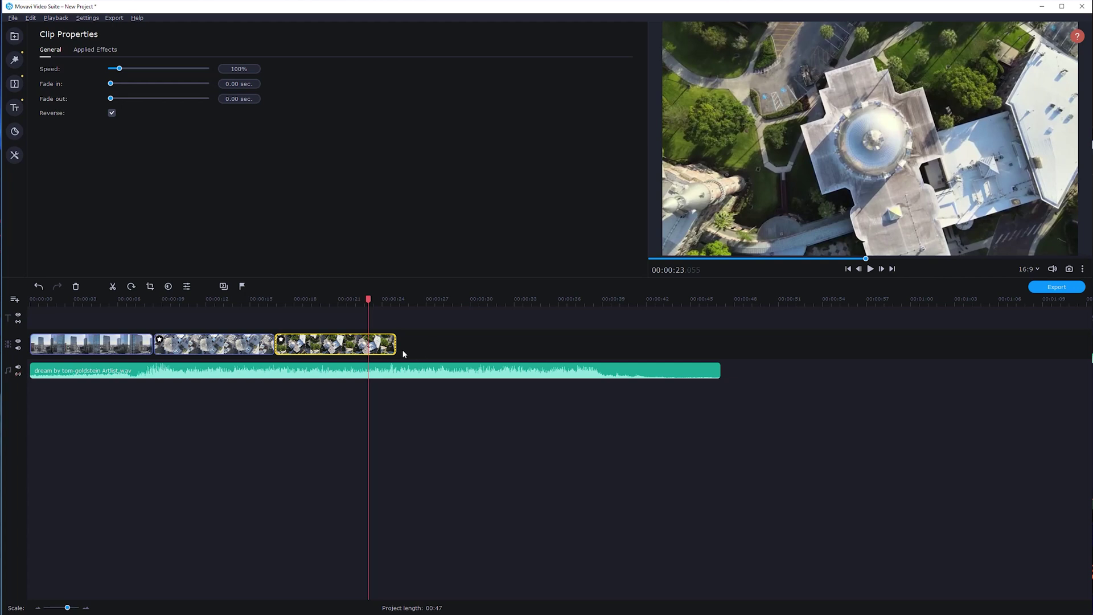
pyautogui.moveTo(395, 340); pyautogui.dragTo(377, 340)
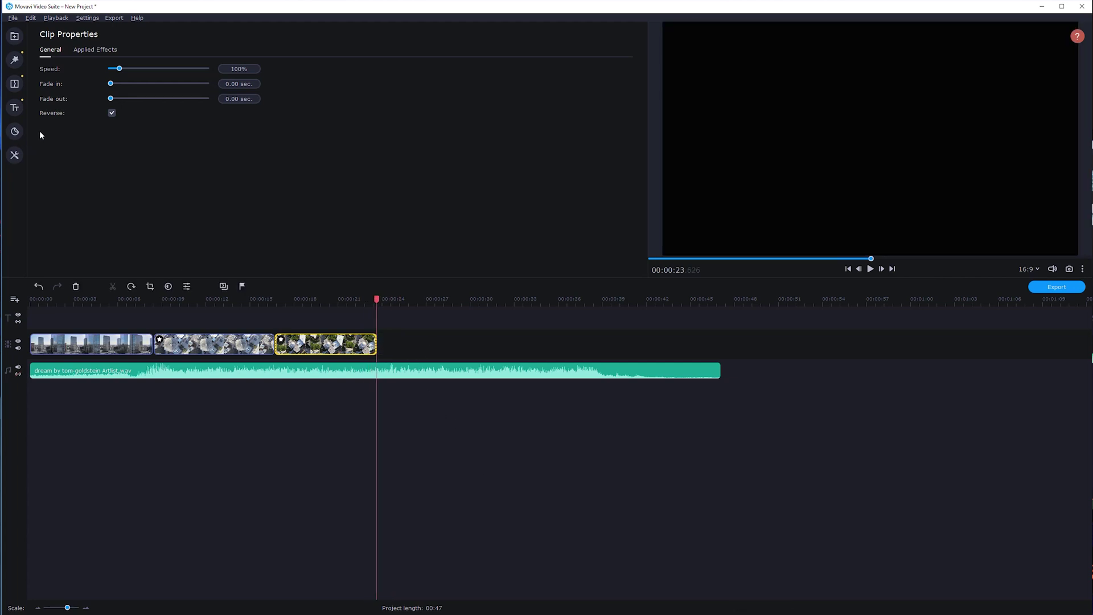
pyautogui.click(14, 37)
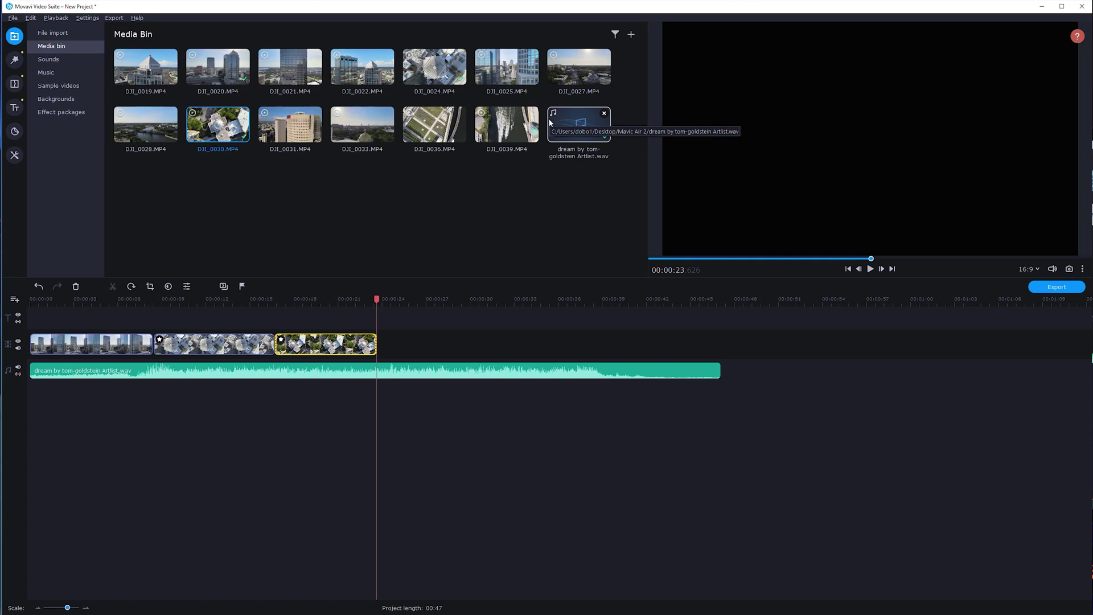
# Step: Drop DJI_0027 after DJI_0030 and trim away its opening, leaving a 00:47 project
pyautogui.moveTo(567, 84); pyautogui.dragTo(513, 344)
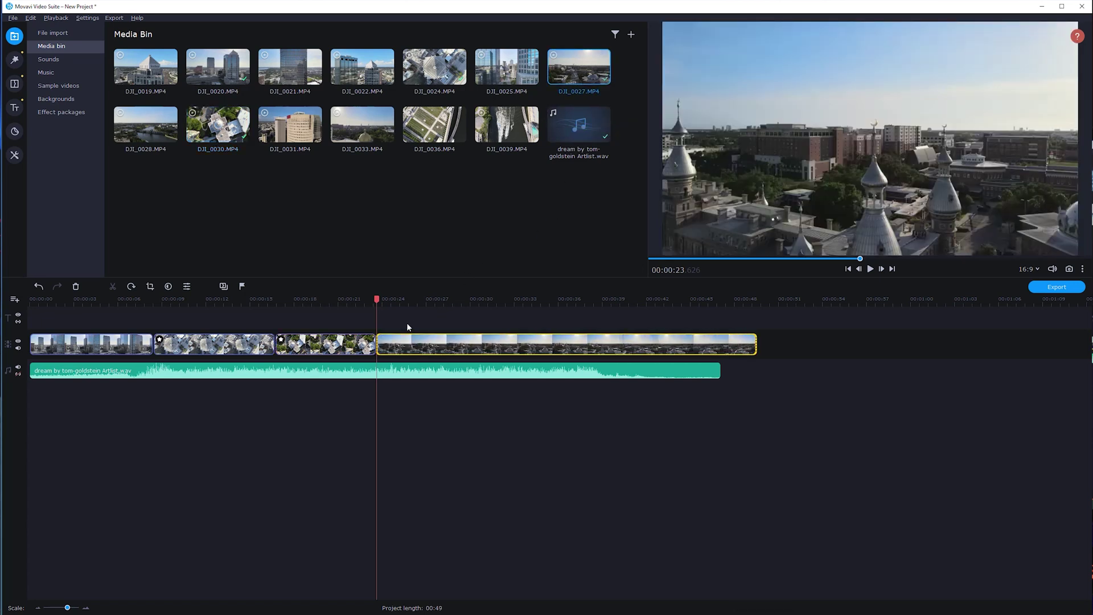
pyautogui.click(406, 302)
pyautogui.moveTo(413, 300); pyautogui.dragTo(571, 293)
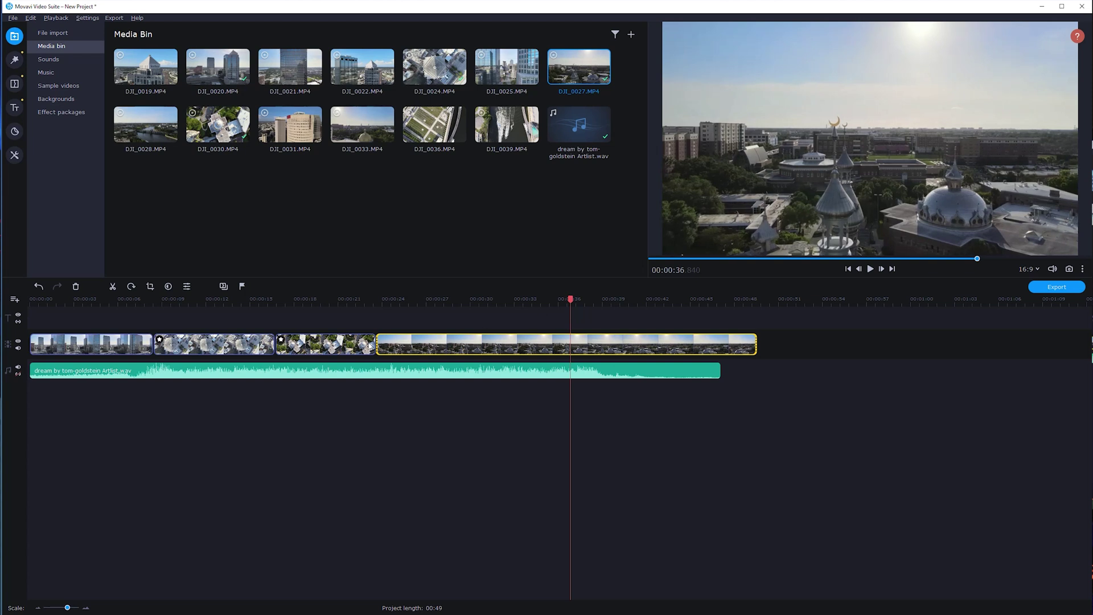
pyautogui.moveTo(380, 337); pyautogui.dragTo(559, 328)
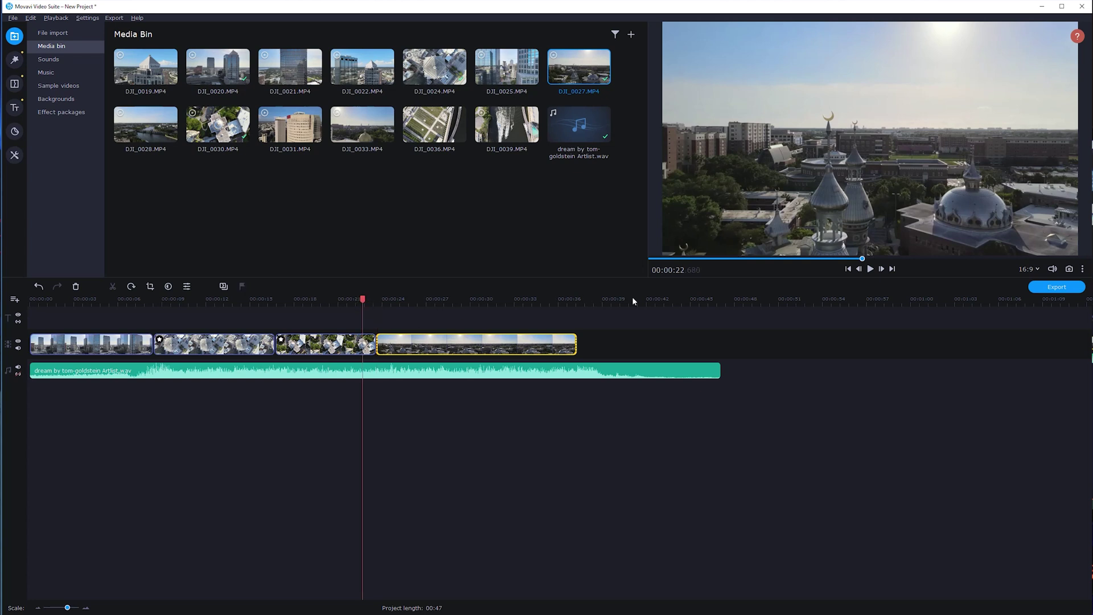
# Step: Review playback between 00:00:31 and 00:00:36, then trim DJI_0027's end to about 00:00:33
pyautogui.click(872, 270)
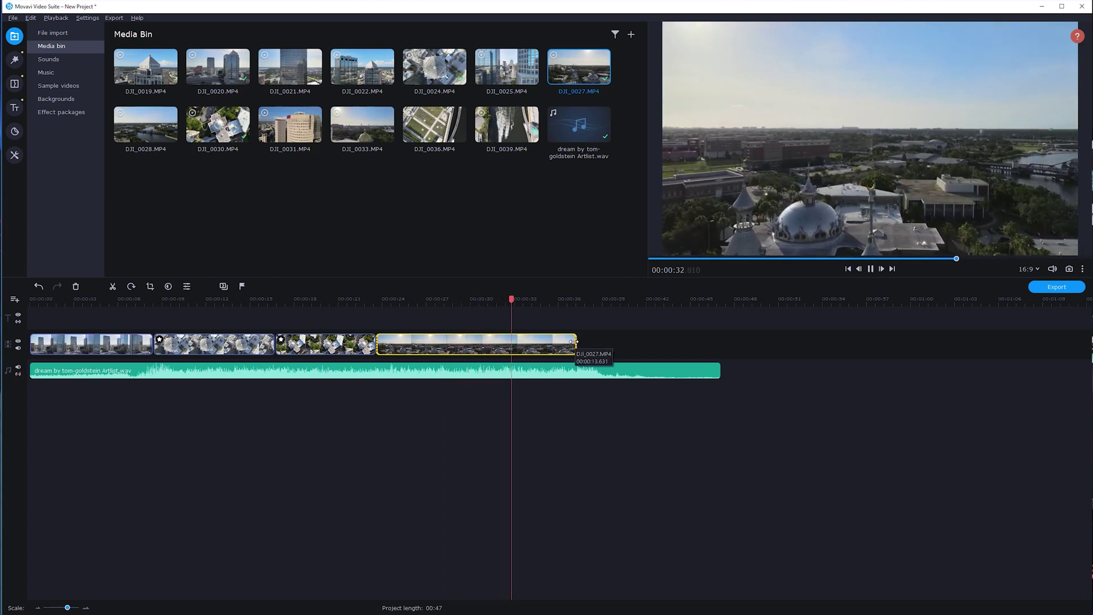
pyautogui.click(575, 342)
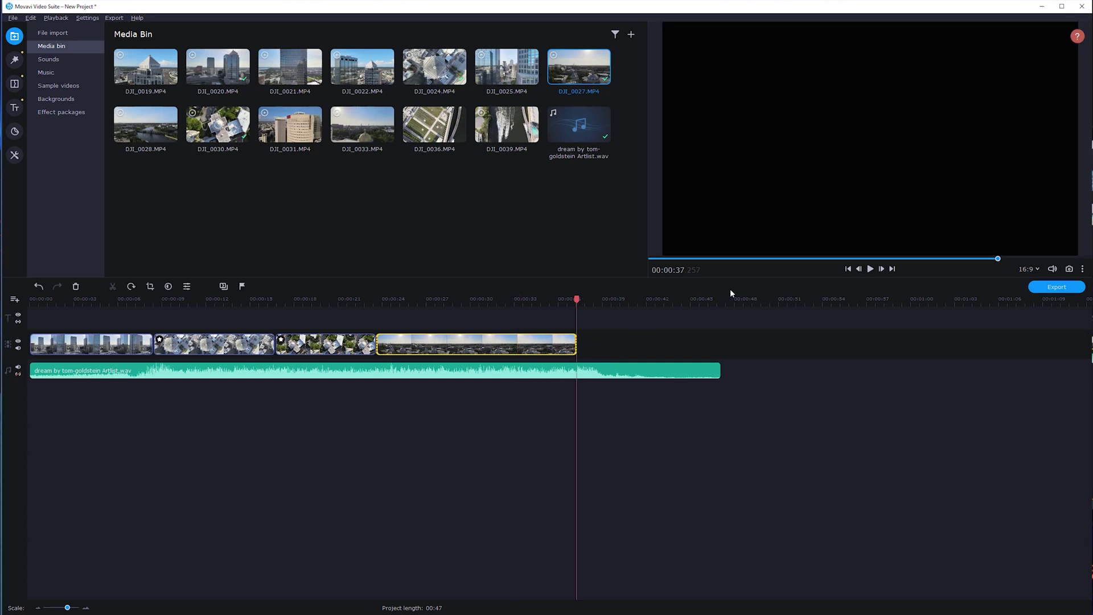
pyautogui.click(558, 303)
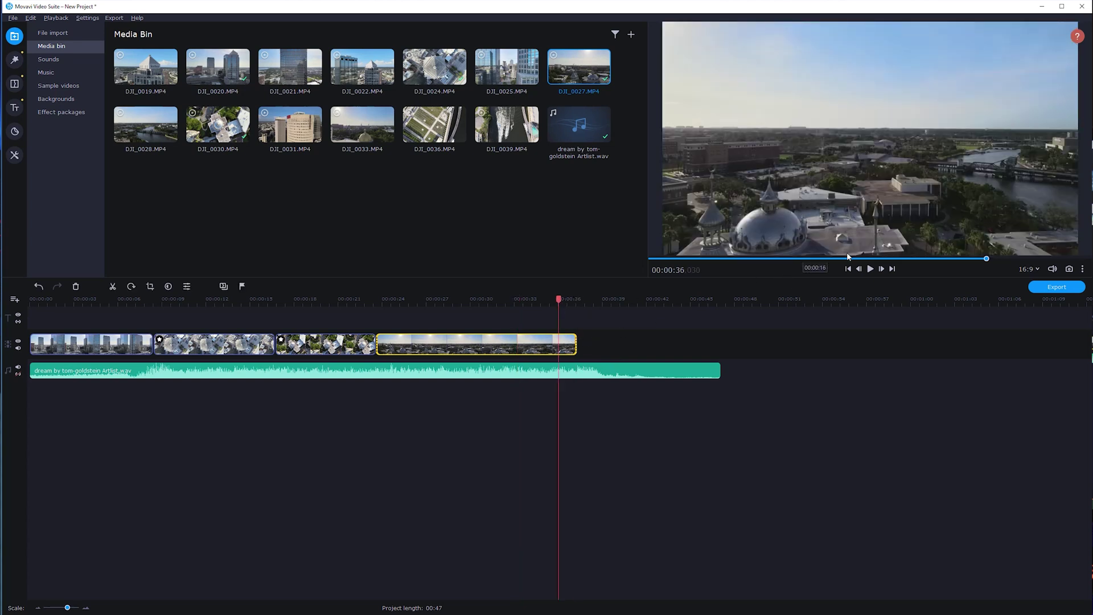
pyautogui.click(872, 270)
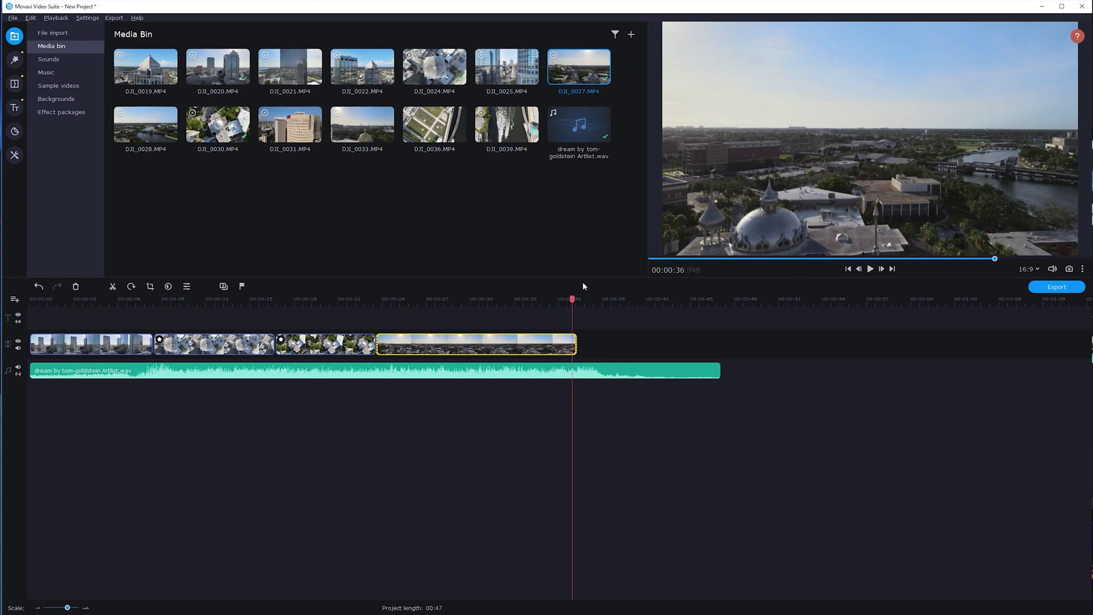
pyautogui.click(491, 301)
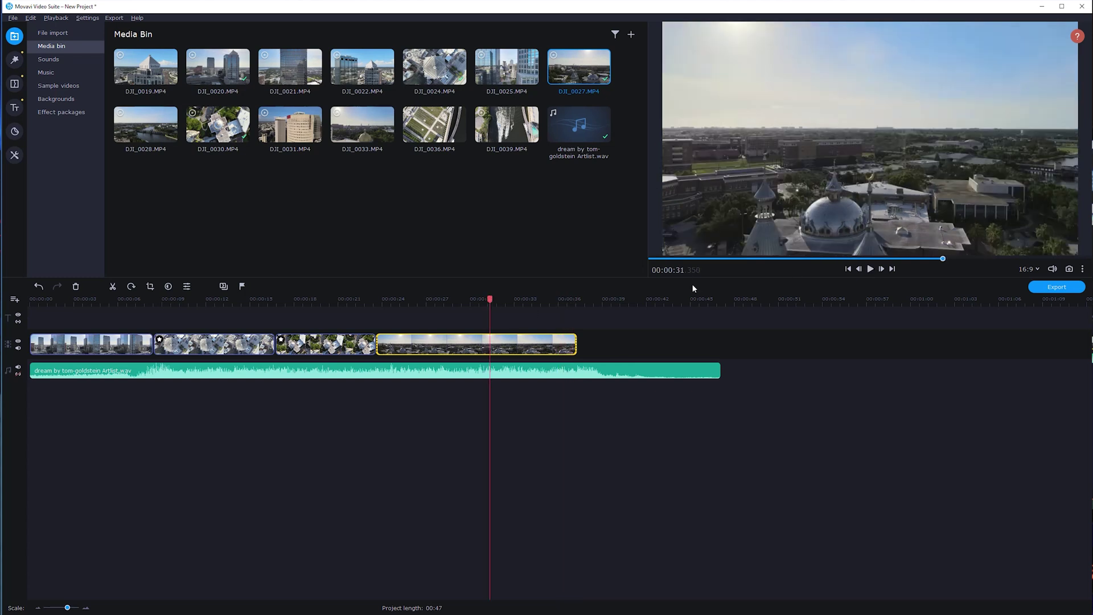
pyautogui.click(870, 270)
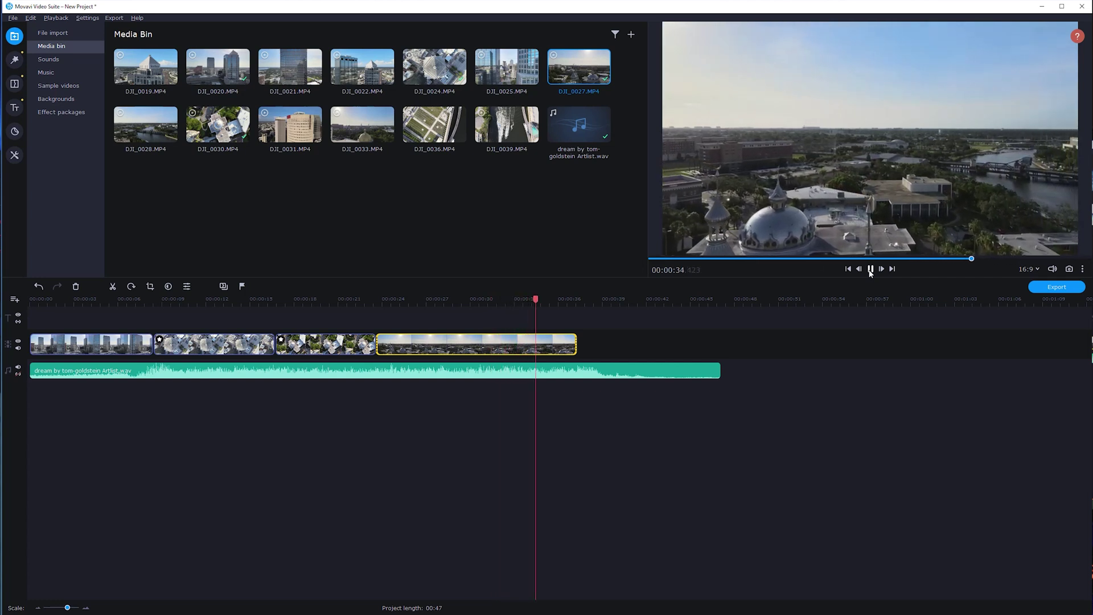
pyautogui.click(870, 270)
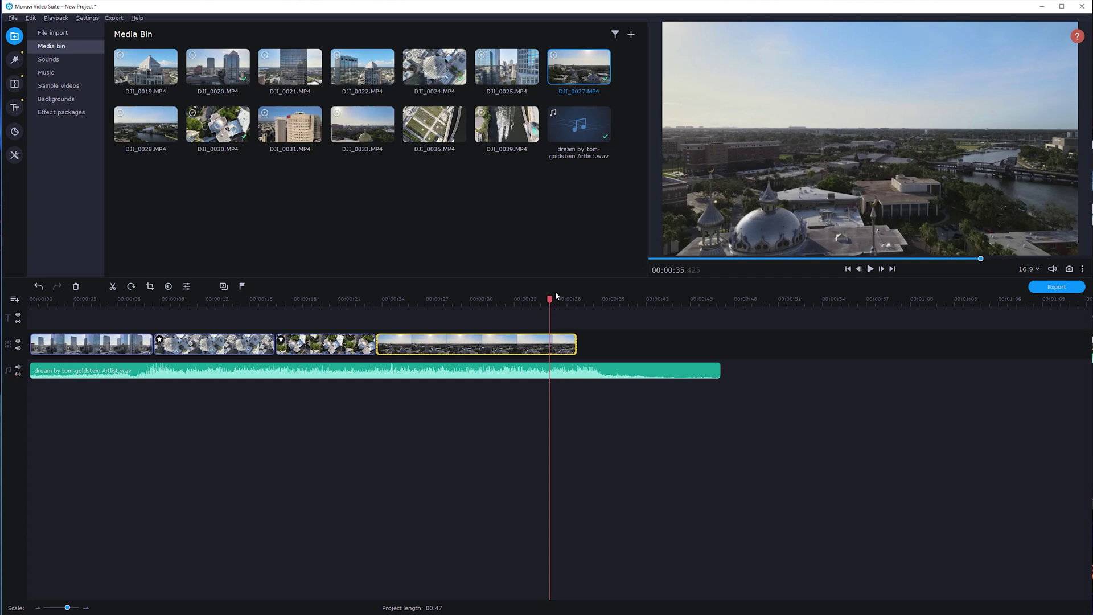
pyautogui.moveTo(552, 297); pyautogui.dragTo(516, 308)
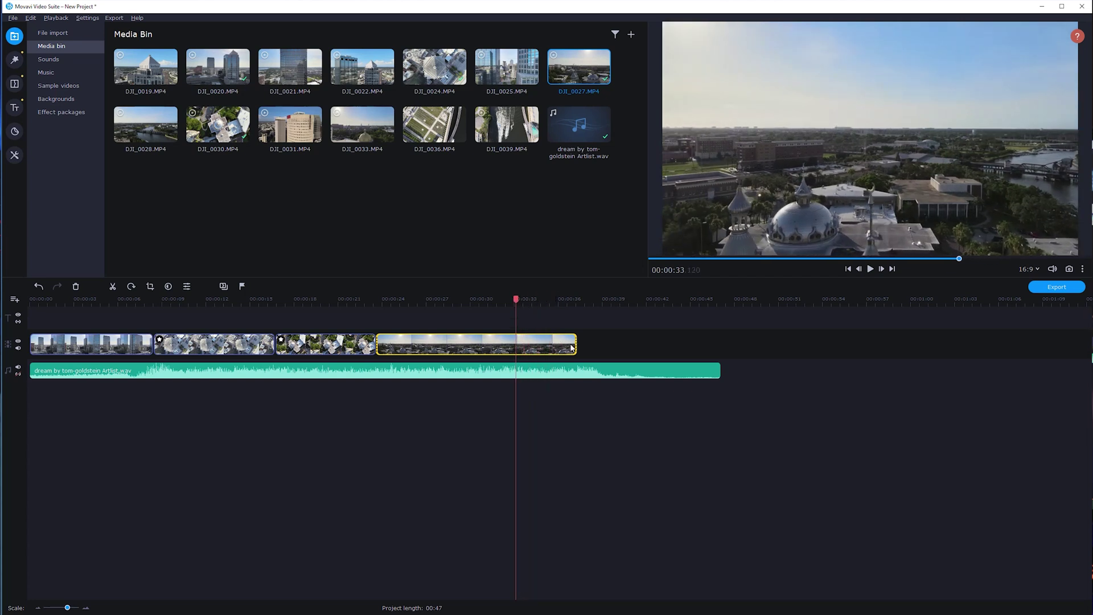
pyautogui.moveTo(576, 342); pyautogui.dragTo(515, 343)
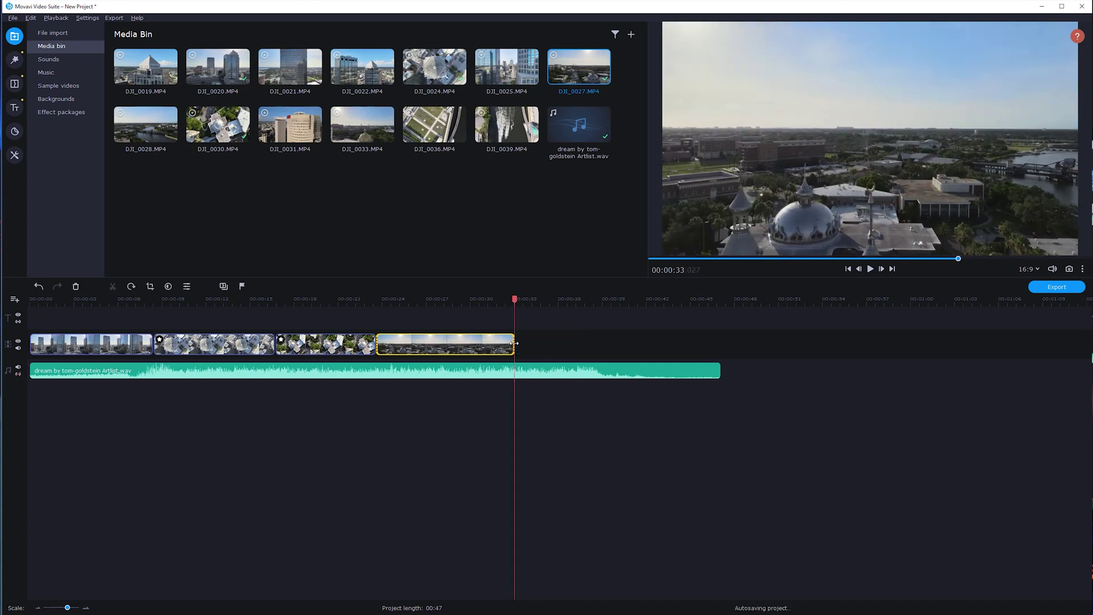
# Step: Append the DJI_0039 boat clip to the end of the timeline and preview its footage
pyautogui.doubleClick(147, 138)
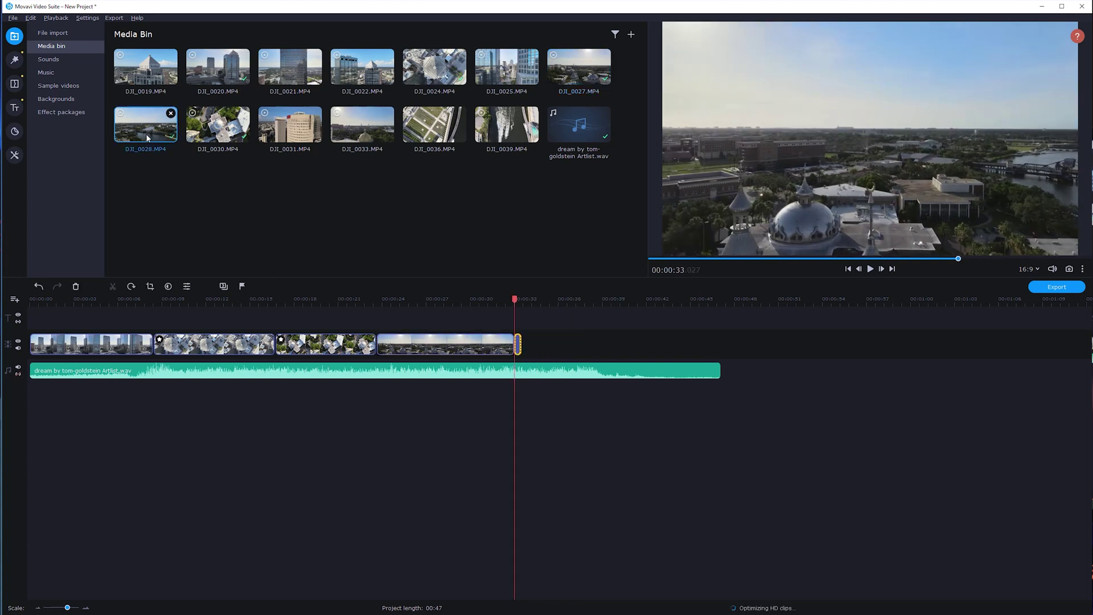
pyautogui.click(146, 125)
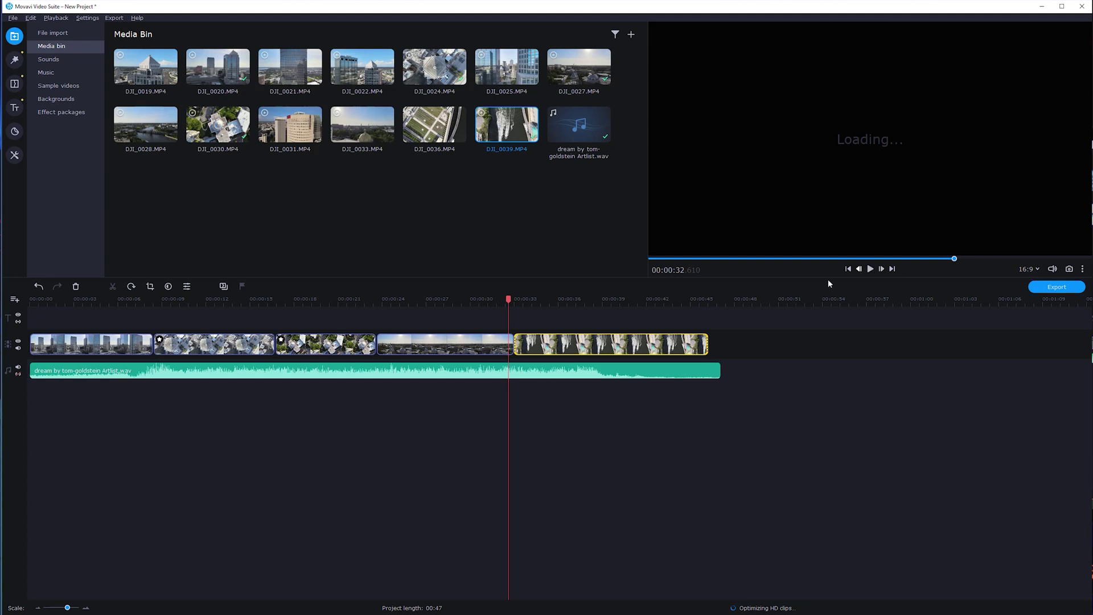
pyautogui.click(300, 301)
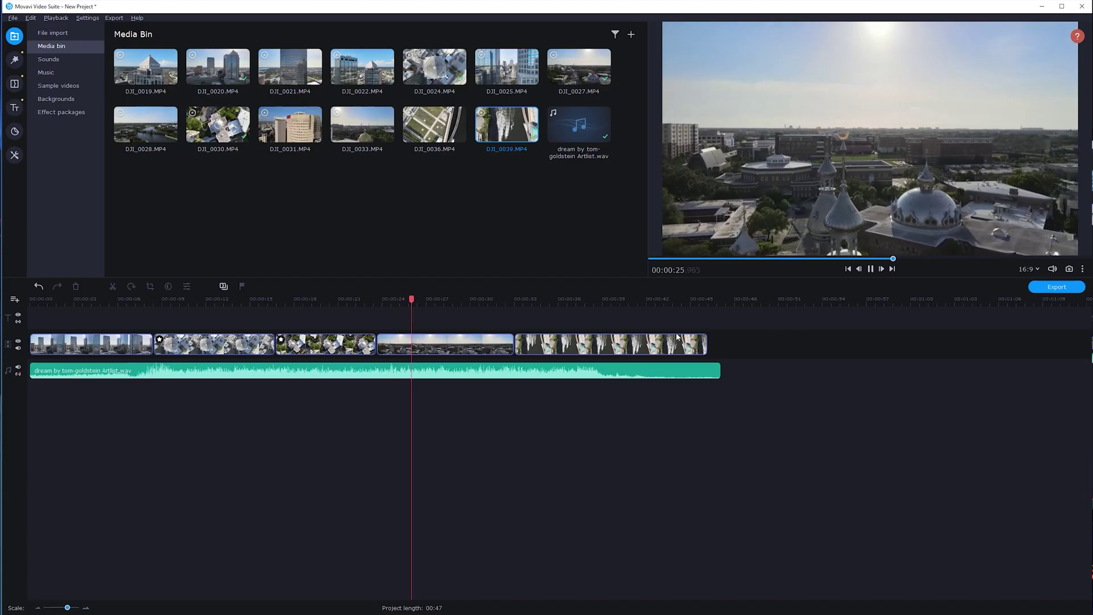
# Step: Shorten the end of the skyline clip slightly and play back from 00:00:28.6
pyautogui.click(512, 342)
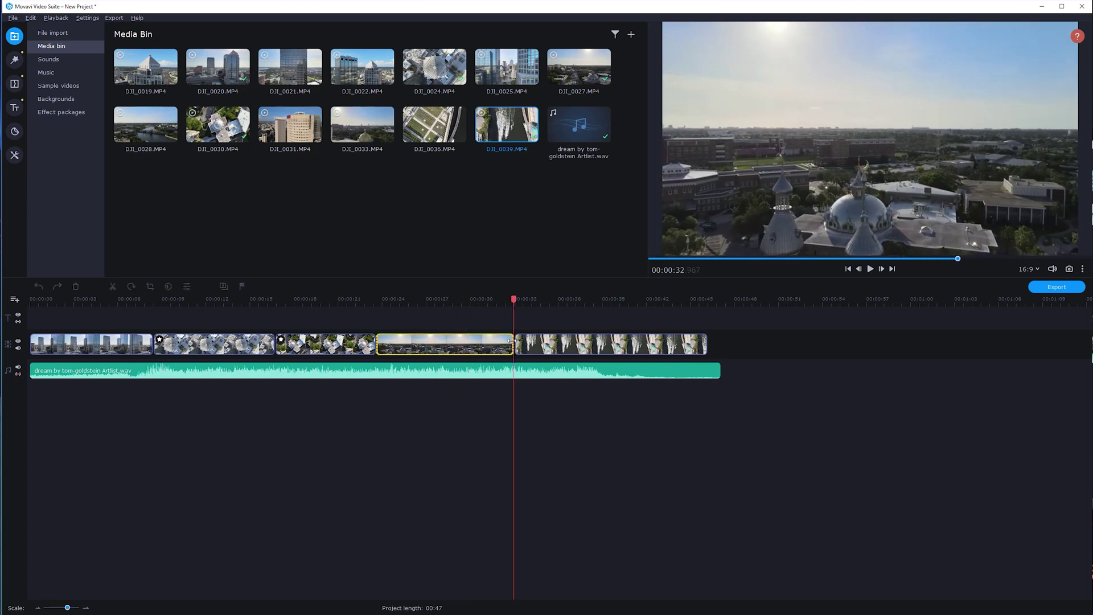
pyautogui.moveTo(511, 341); pyautogui.dragTo(495, 341)
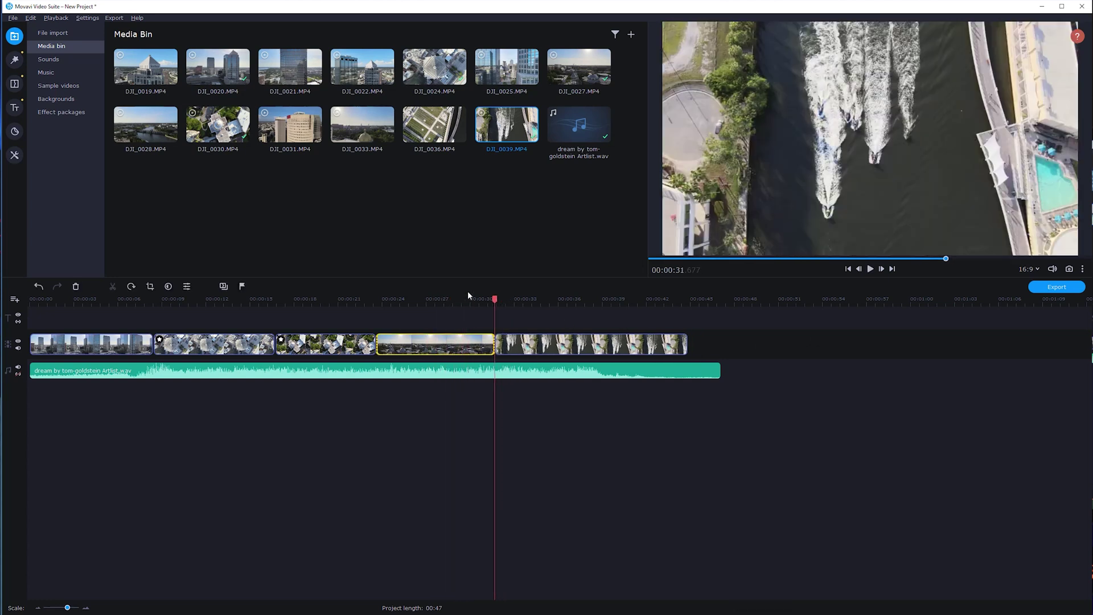
pyautogui.click(450, 299)
pyautogui.click(871, 270)
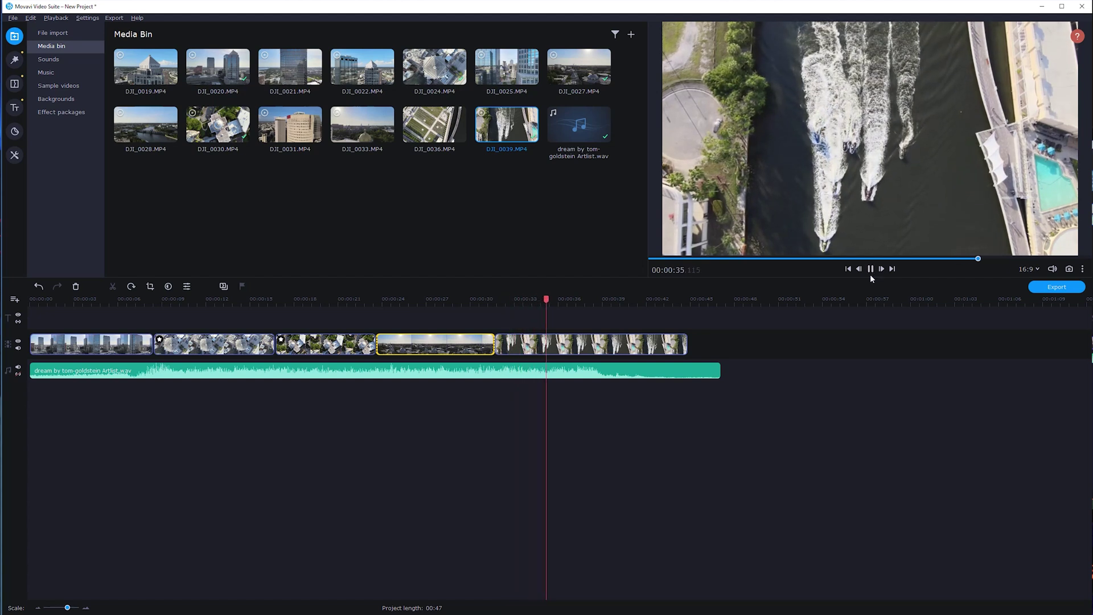
pyautogui.click(870, 274)
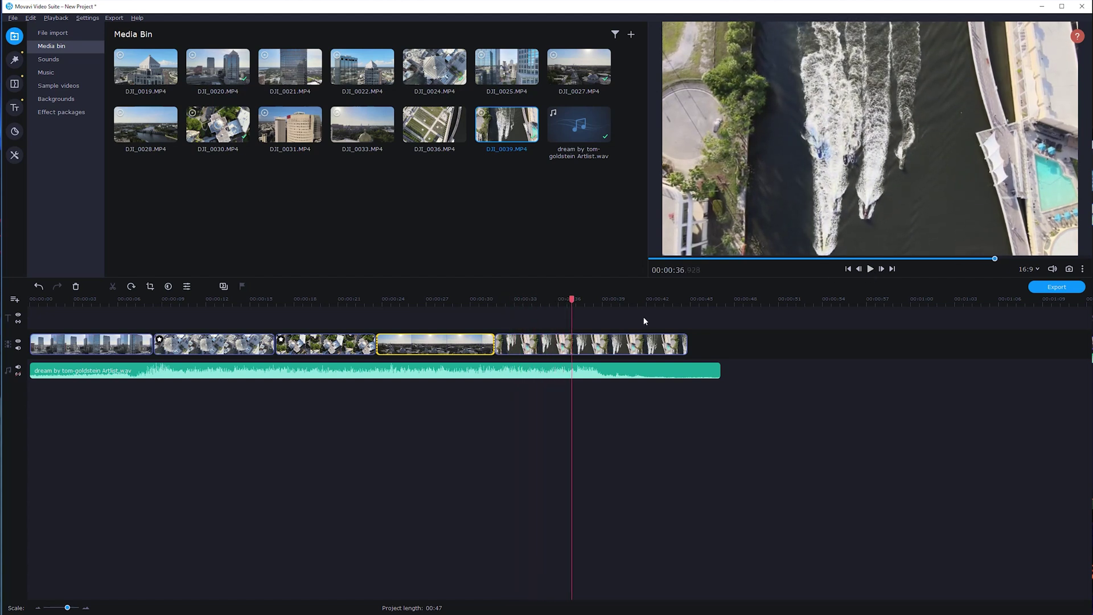
# Step: Move the boat clip before the skyline clip, then put it back after it
pyautogui.click(684, 344)
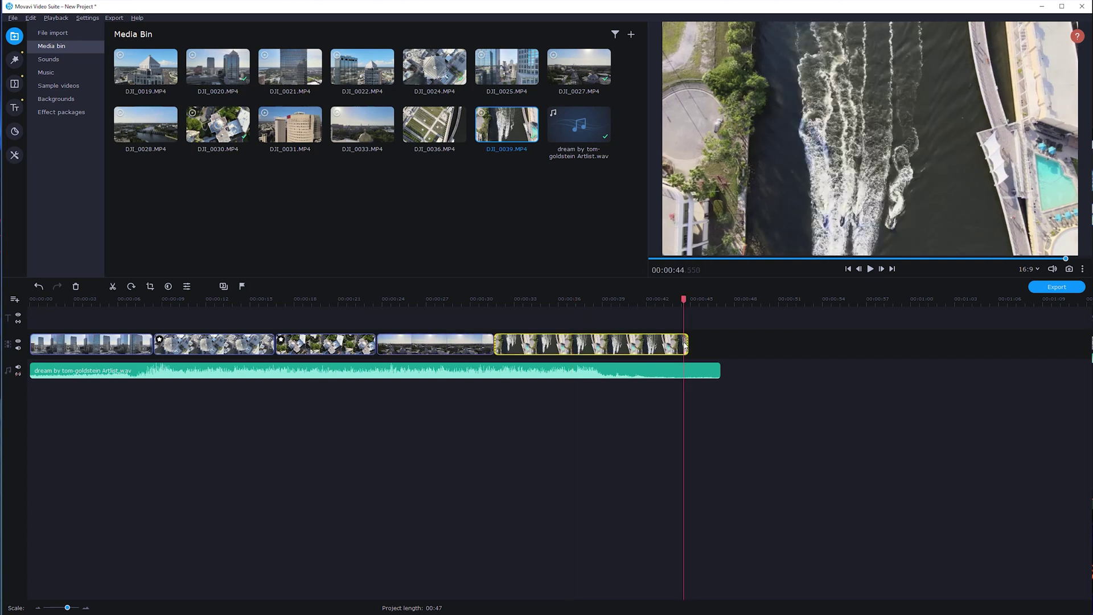
pyautogui.moveTo(684, 344); pyautogui.dragTo(653, 341)
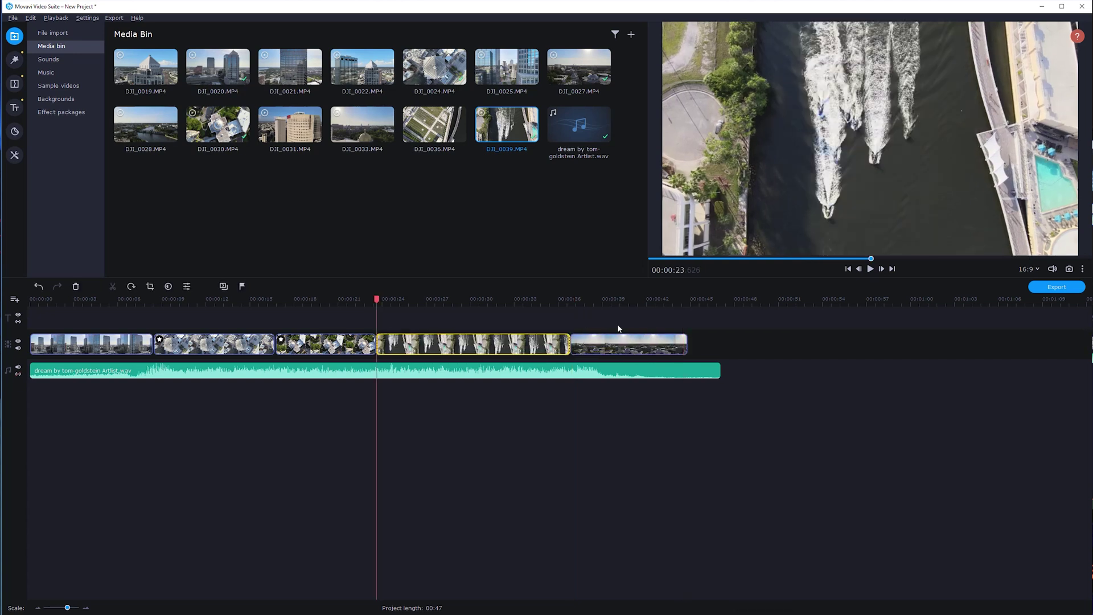
pyautogui.click(656, 343)
pyautogui.click(619, 297)
pyautogui.moveTo(495, 341); pyautogui.dragTo(585, 347)
# Step: Trim the end of the boat clip so it finishes near 00:00:36
pyautogui.click(462, 344)
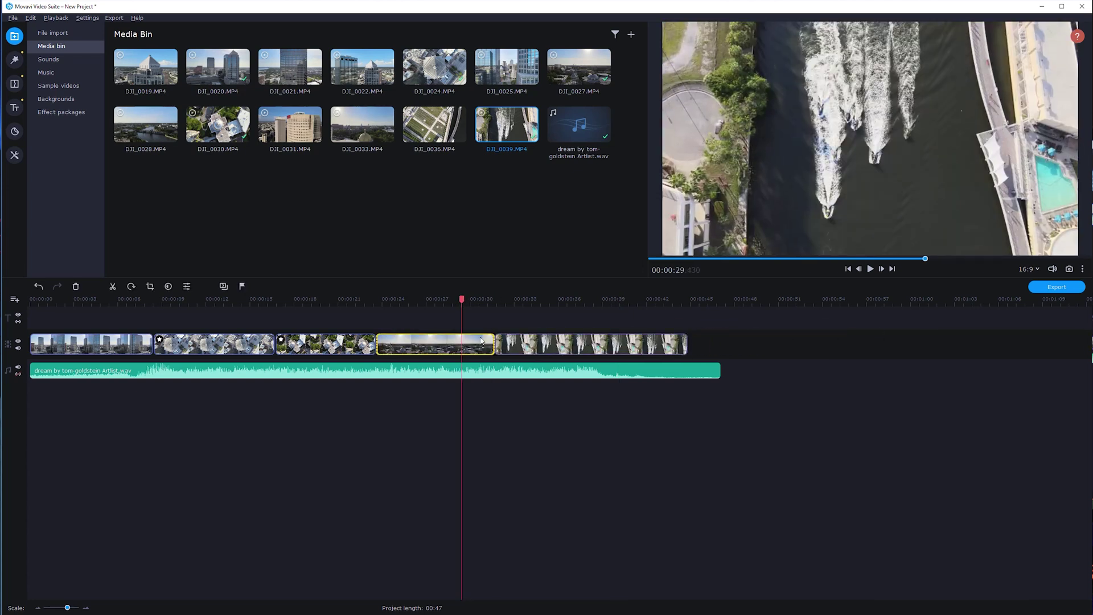
pyautogui.click(573, 302)
pyautogui.click(672, 344)
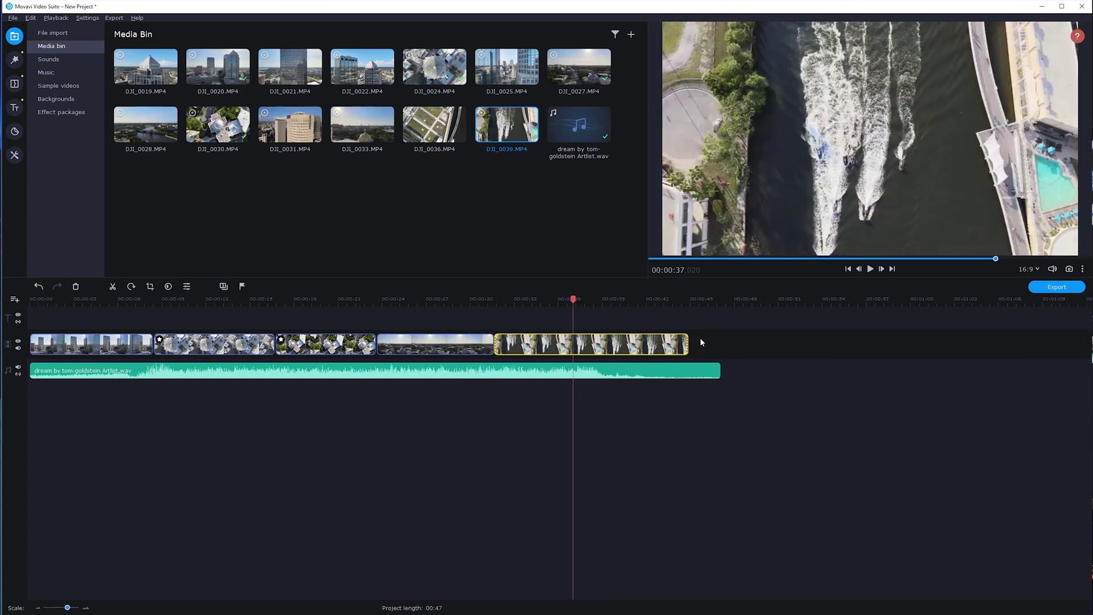
pyautogui.moveTo(688, 341); pyautogui.dragTo(567, 349)
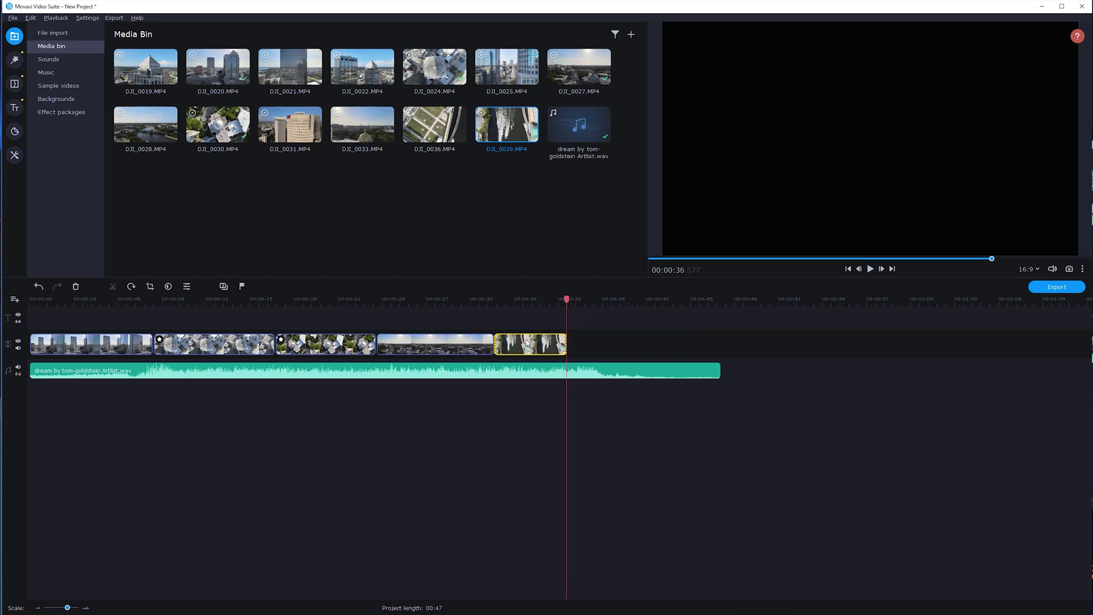
pyautogui.click(541, 349)
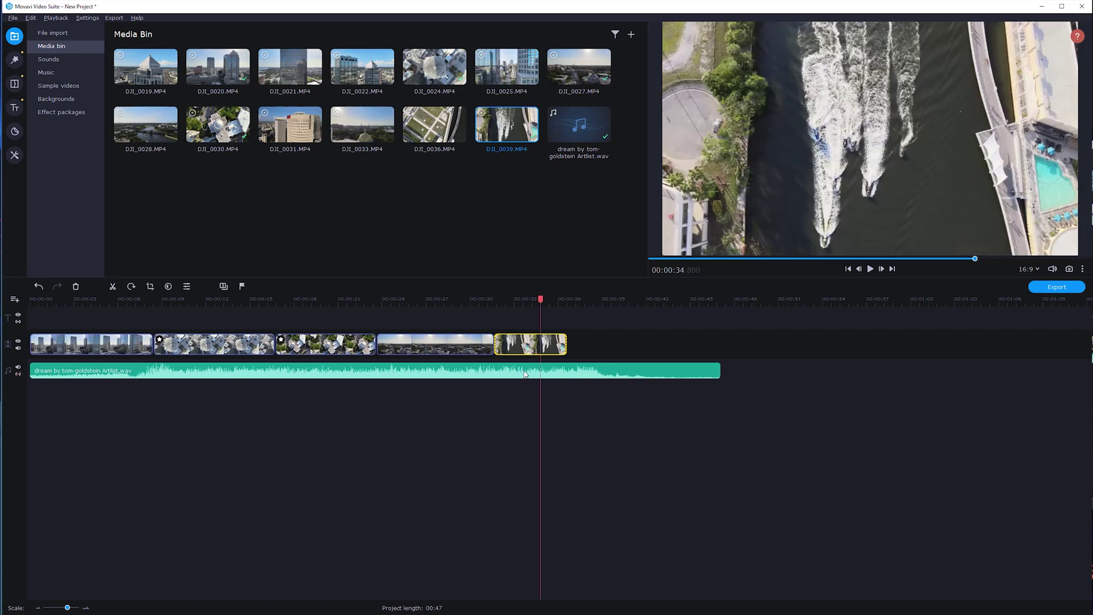
# Step: Append the DJI_0031 tower clip and trim it to keep the SYKES building shot
pyautogui.doubleClick(286, 121)
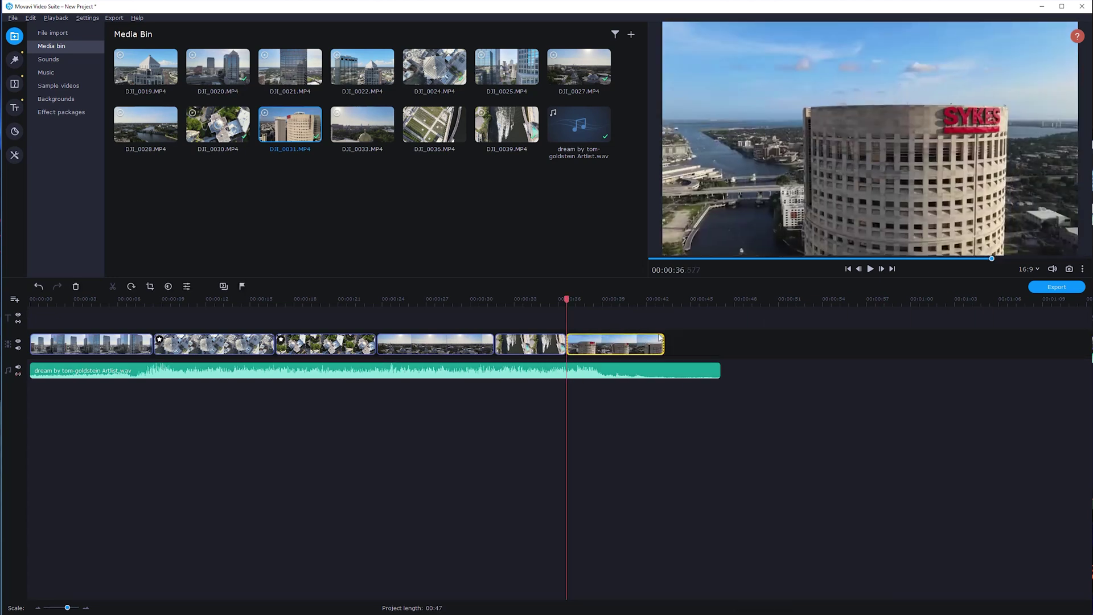
pyautogui.moveTo(665, 340); pyautogui.dragTo(629, 341)
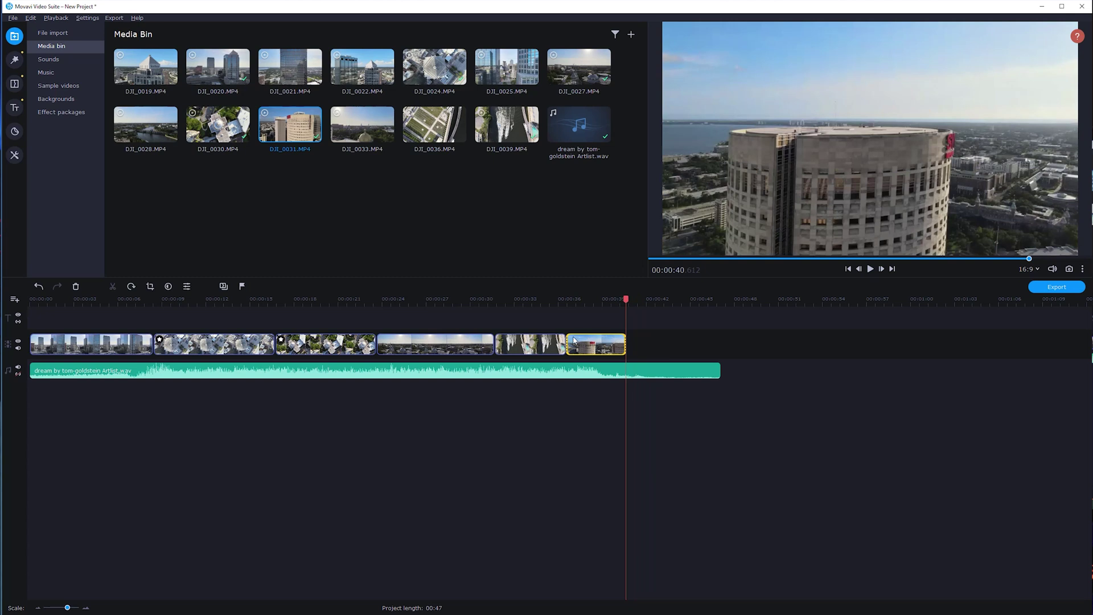
pyautogui.moveTo(562, 340); pyautogui.dragTo(566, 313)
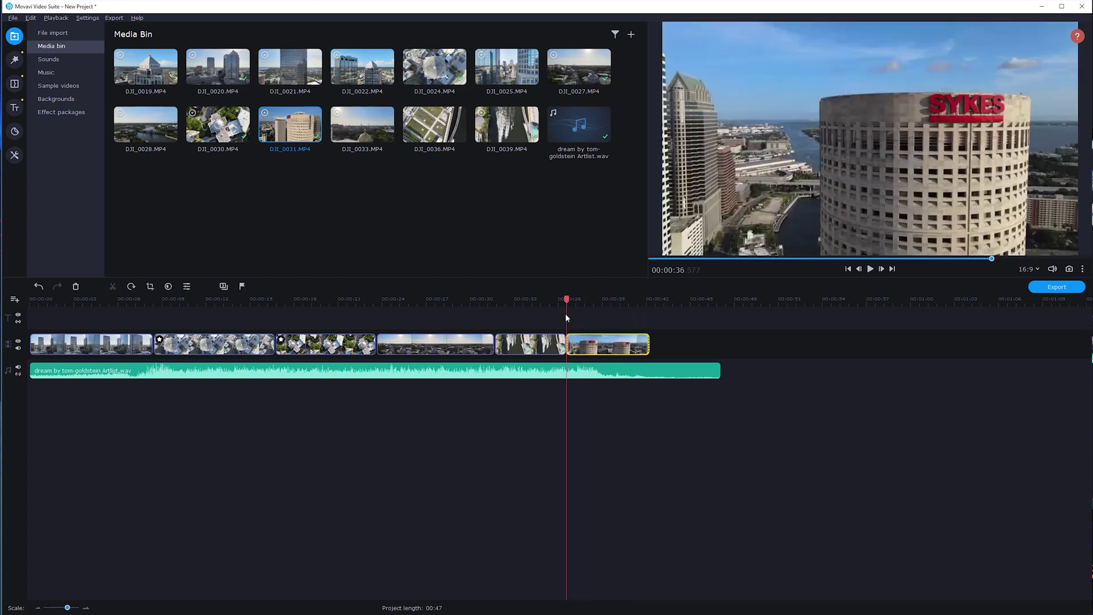
pyautogui.click(550, 305)
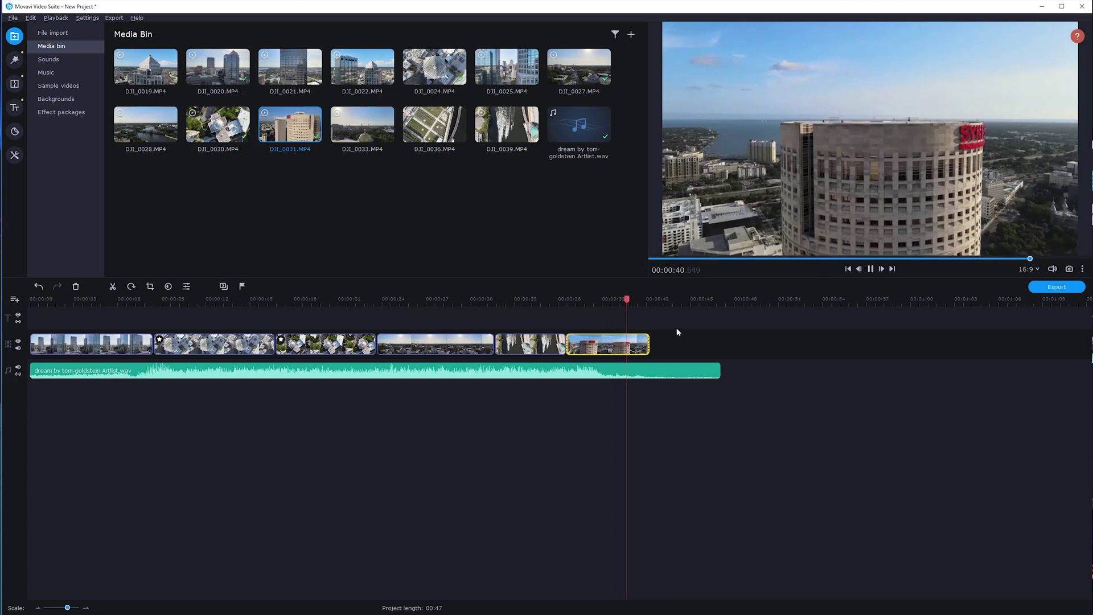
# Step: Fine-tune the tower clip's end to about 00:00:42, playing the ending to check it
pyautogui.moveTo(650, 337); pyautogui.dragTo(647, 338)
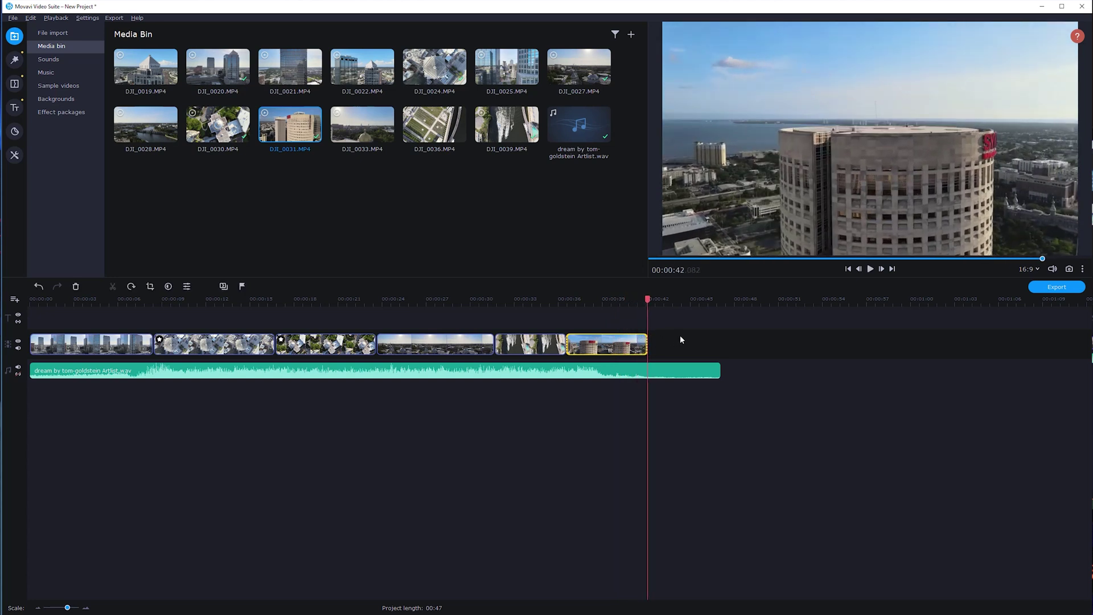
pyautogui.click(635, 306)
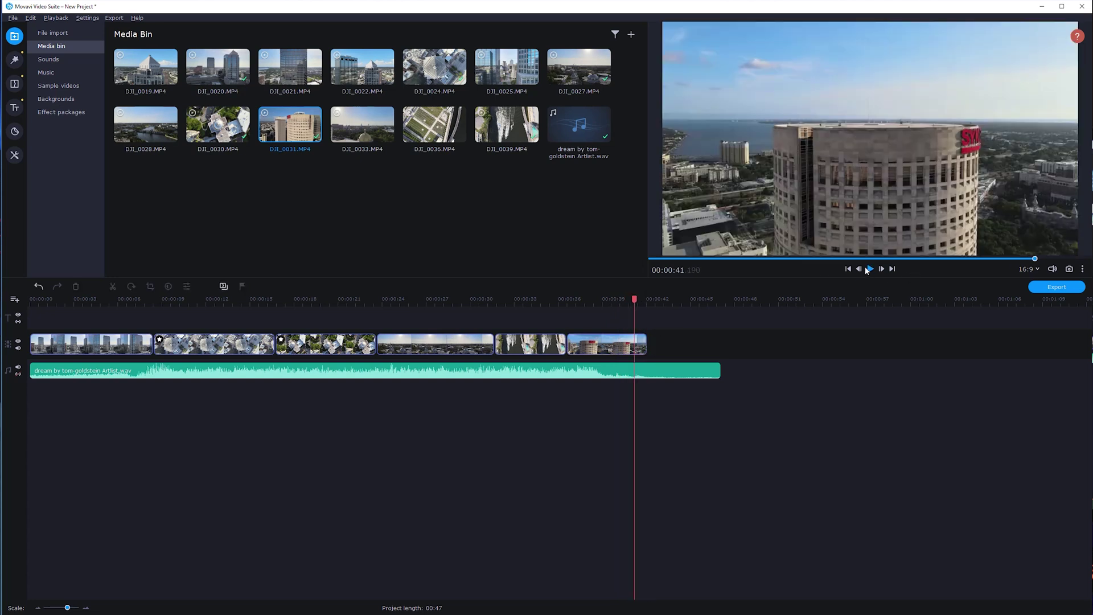
pyautogui.click(868, 269)
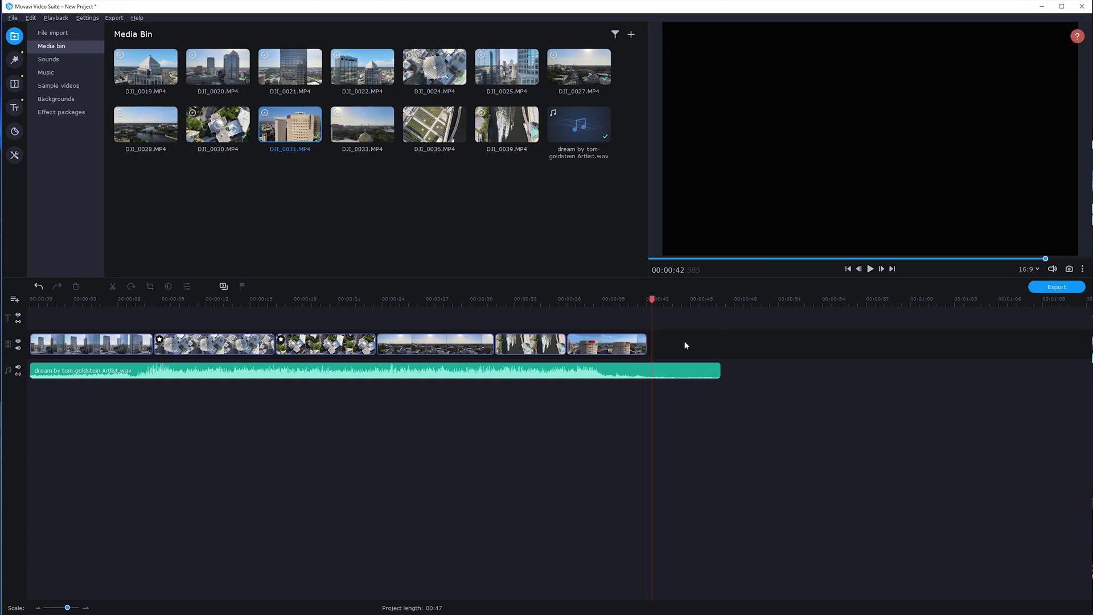
pyautogui.moveTo(646, 346); pyautogui.dragTo(637, 345)
pyautogui.moveTo(569, 345); pyautogui.dragTo(565, 343)
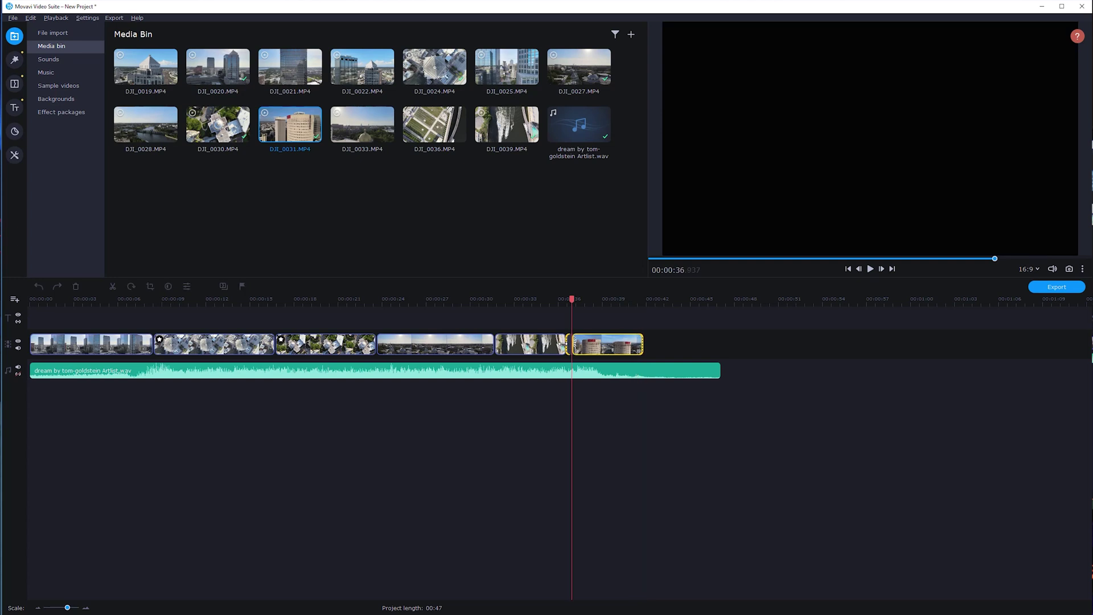
pyautogui.click(620, 327)
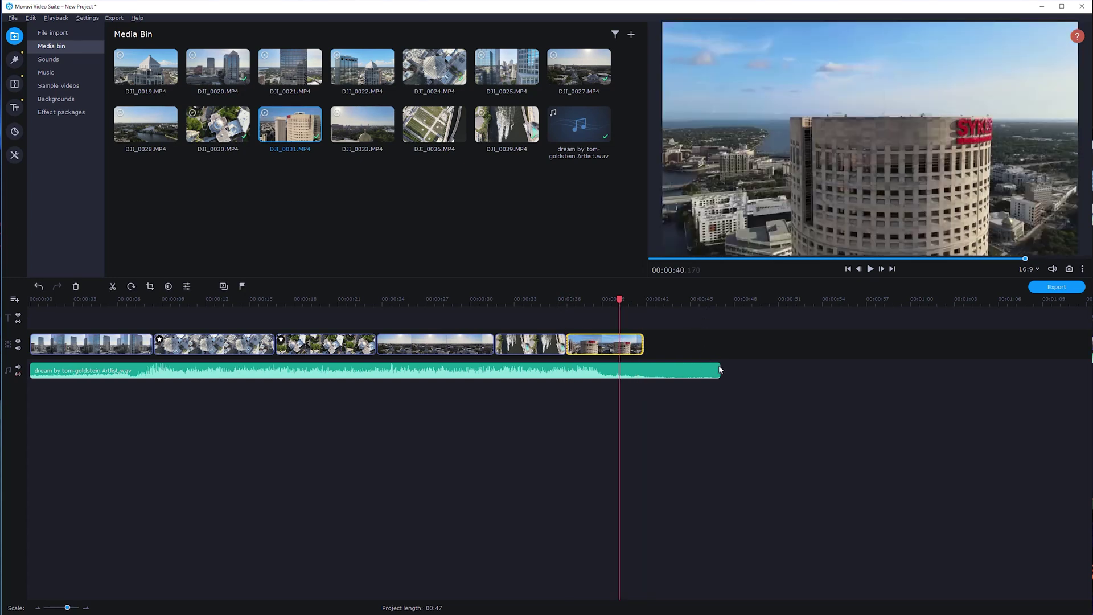
# Step: Cut the music at the final clip (00:41) and set 1.50 sec fade-in, 5.00 sec fade-out
pyautogui.moveTo(720, 370); pyautogui.dragTo(654, 357)
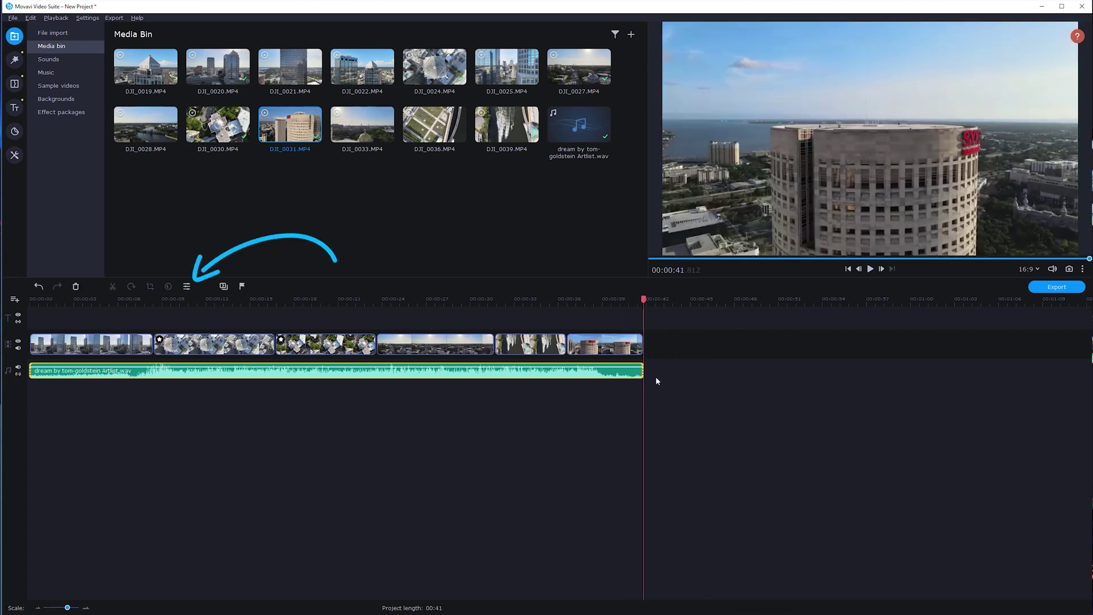
pyautogui.click(187, 286)
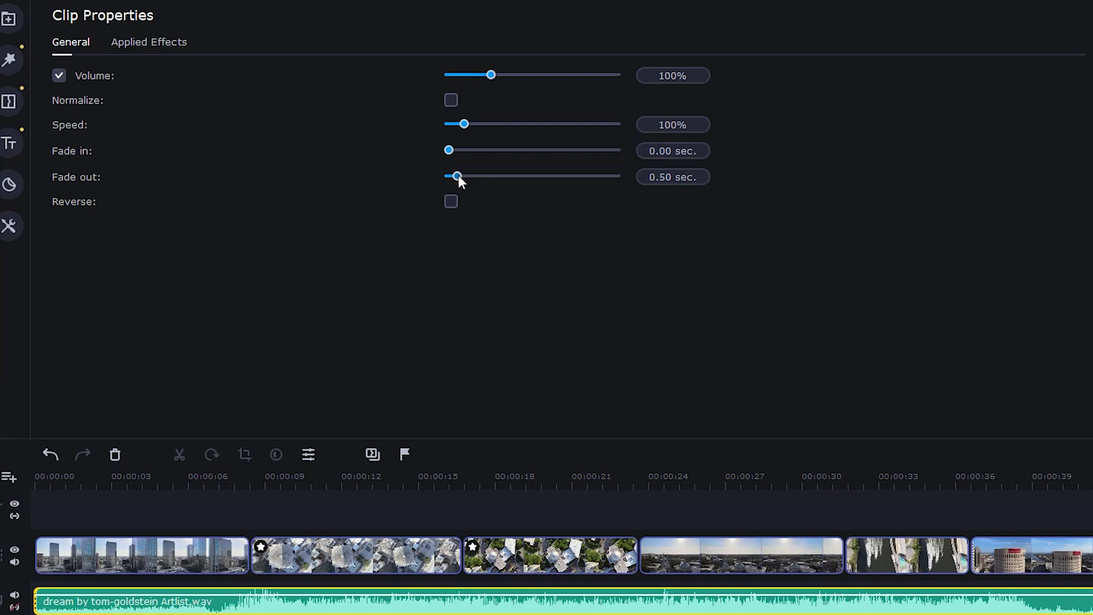
pyautogui.moveTo(459, 175); pyautogui.dragTo(532, 186)
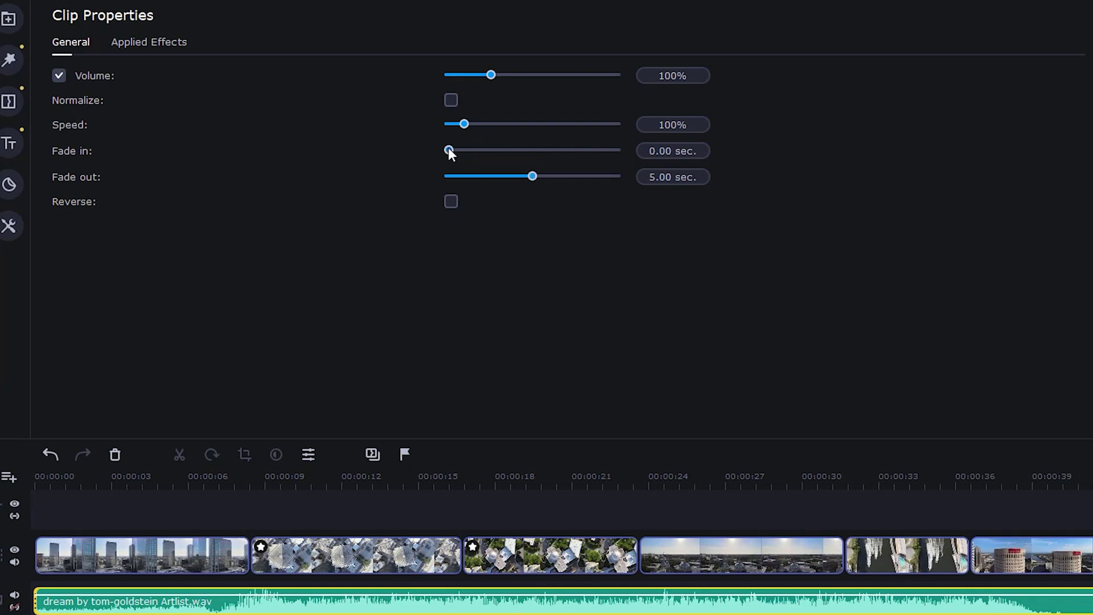
pyautogui.moveTo(448, 149); pyautogui.dragTo(471, 137)
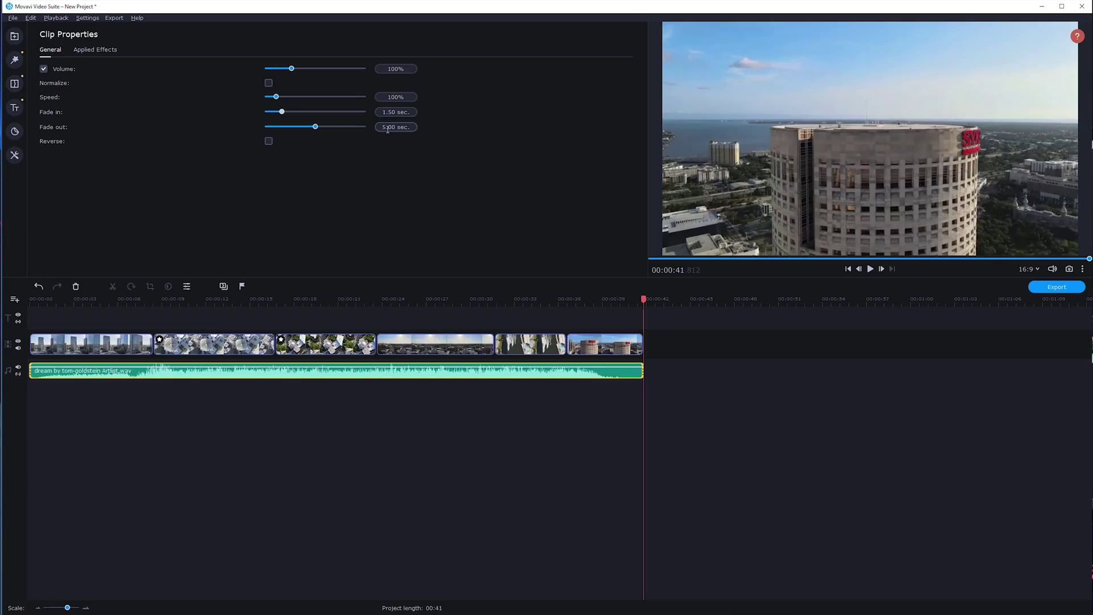
# Step: Give the final tower clip a 5.00 sec fade-out and play the montage from the start
pyautogui.click(620, 352)
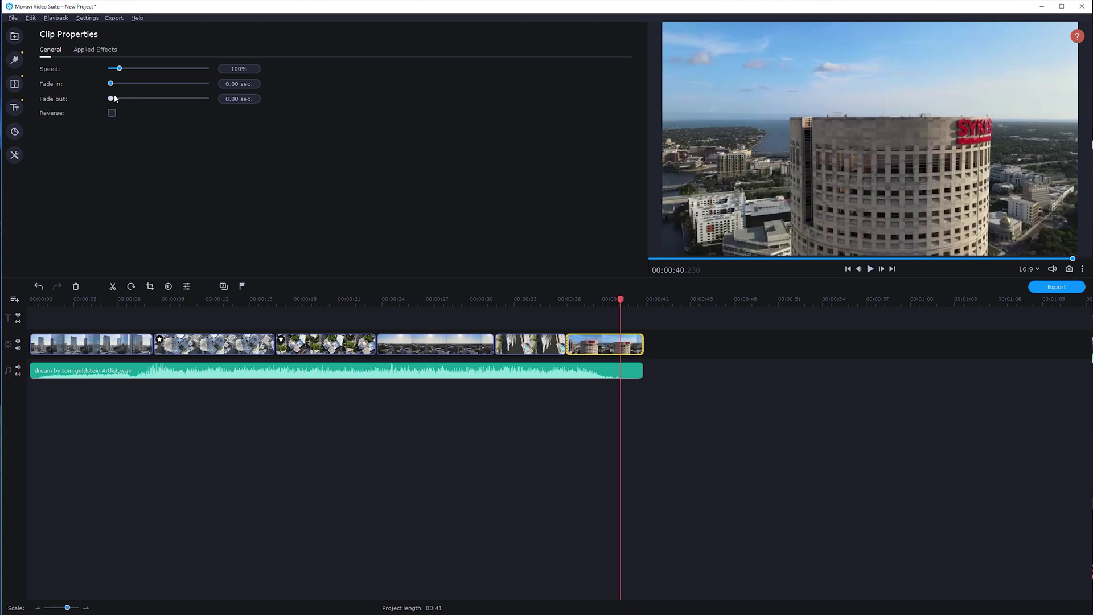
pyautogui.moveTo(115, 98); pyautogui.dragTo(142, 100)
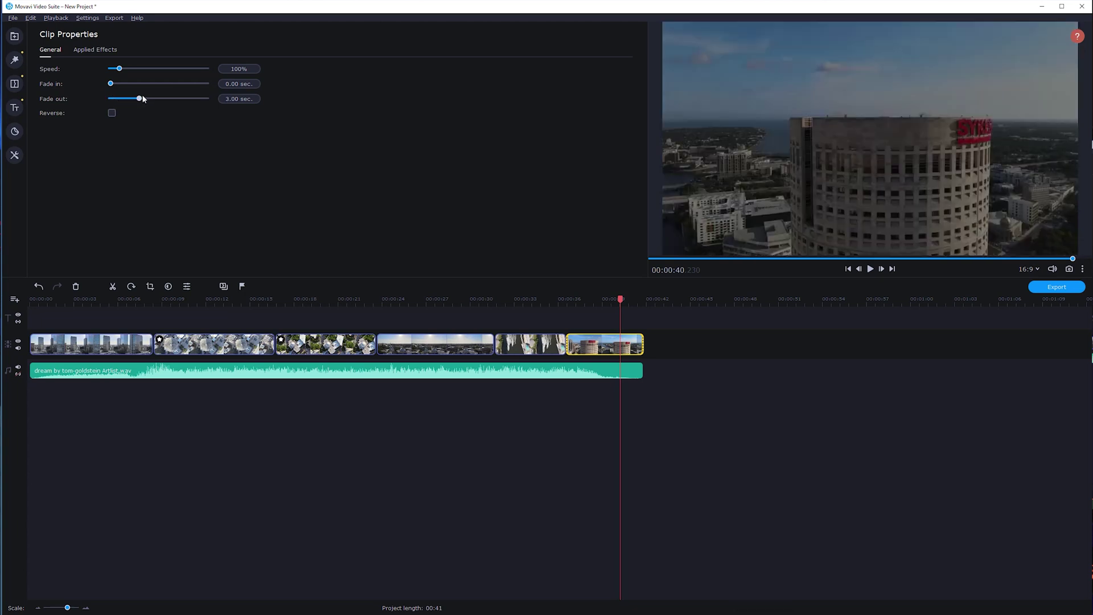
pyautogui.moveTo(140, 99); pyautogui.dragTo(159, 99)
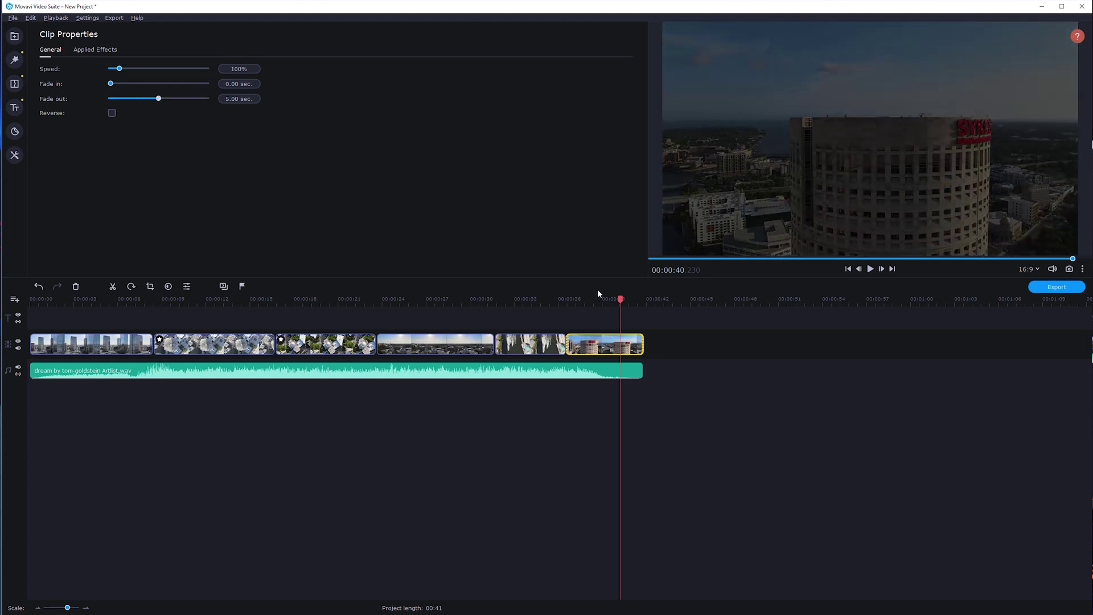
pyautogui.moveTo(624, 301); pyautogui.dragTo(30, 301)
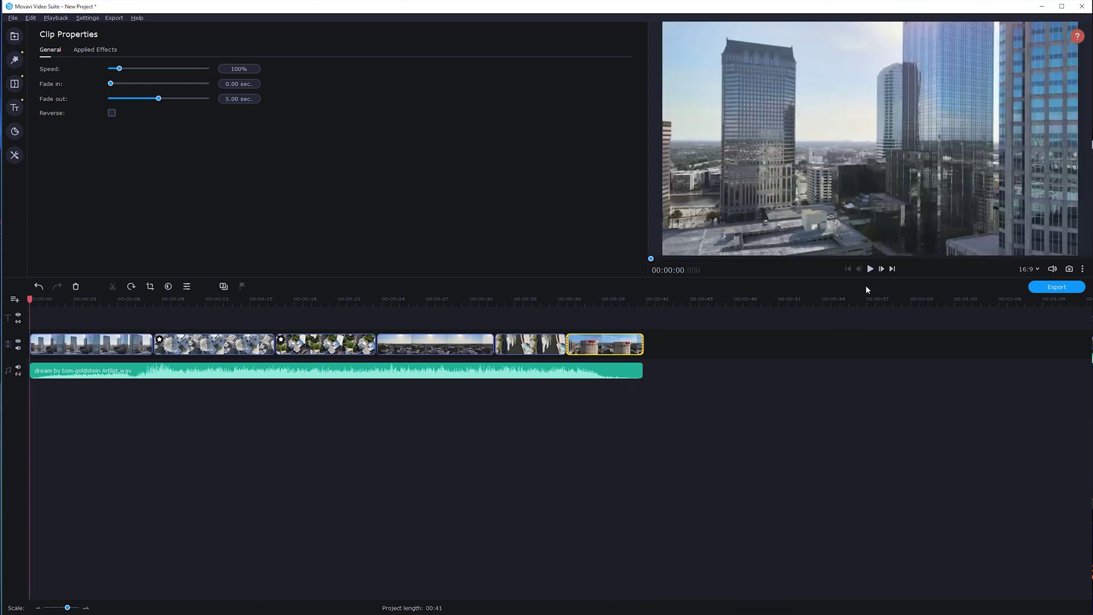
pyautogui.click(870, 270)
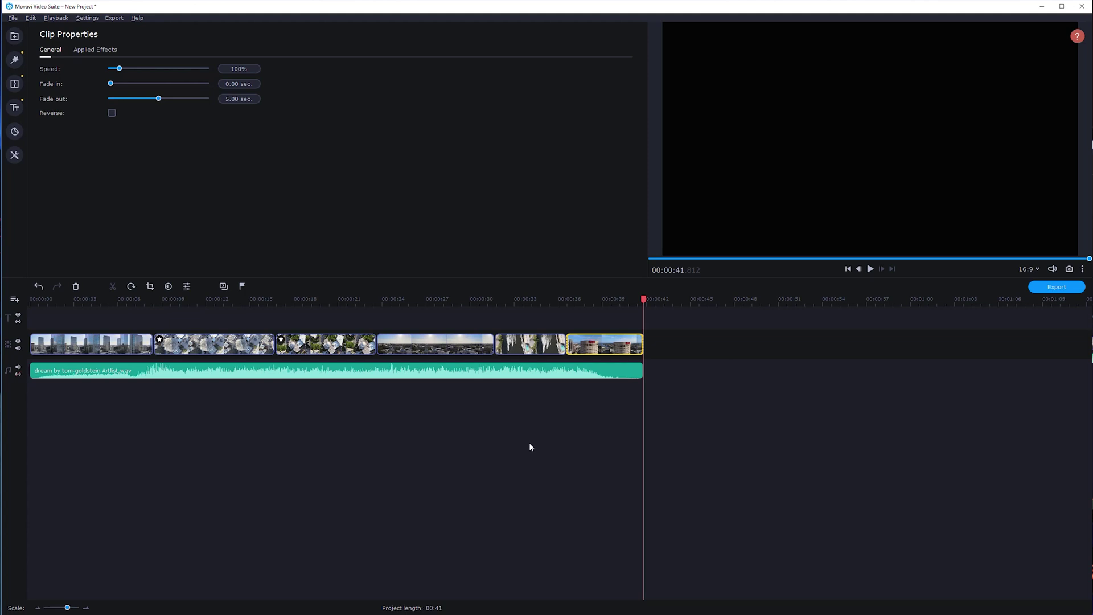
# Step: Set the music clip's Volume to 80% in Clip Properties
pyautogui.click(450, 378)
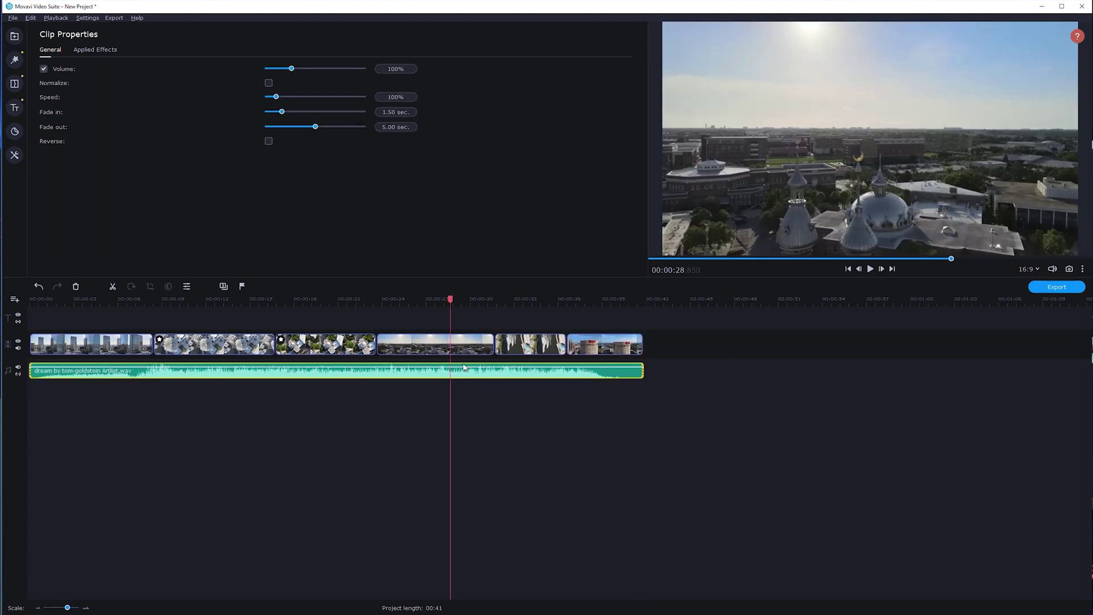
pyautogui.moveTo(292, 69); pyautogui.dragTo(287, 68)
pyautogui.moveTo(388, 66); pyautogui.dragTo(408, 69)
pyautogui.write('80')
pyautogui.click(467, 412)
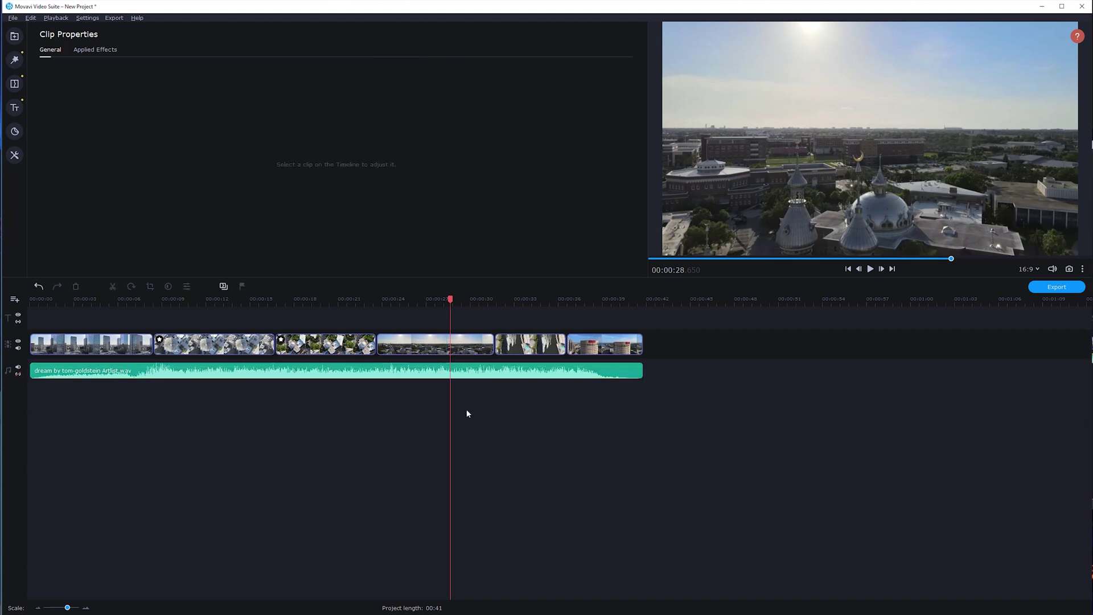
pyautogui.click(461, 369)
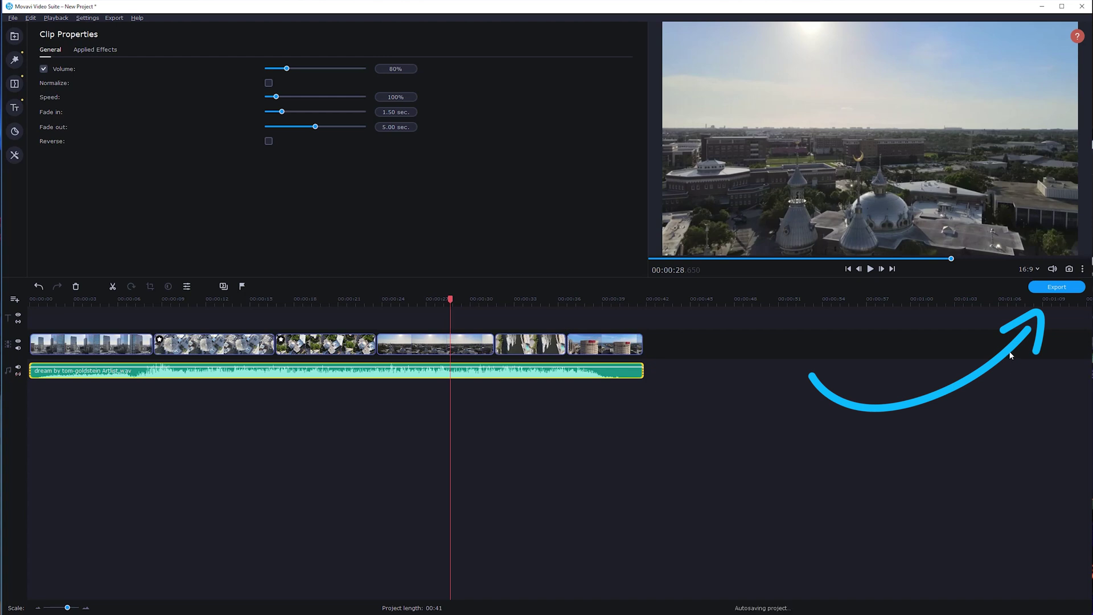
pyautogui.click(1056, 290)
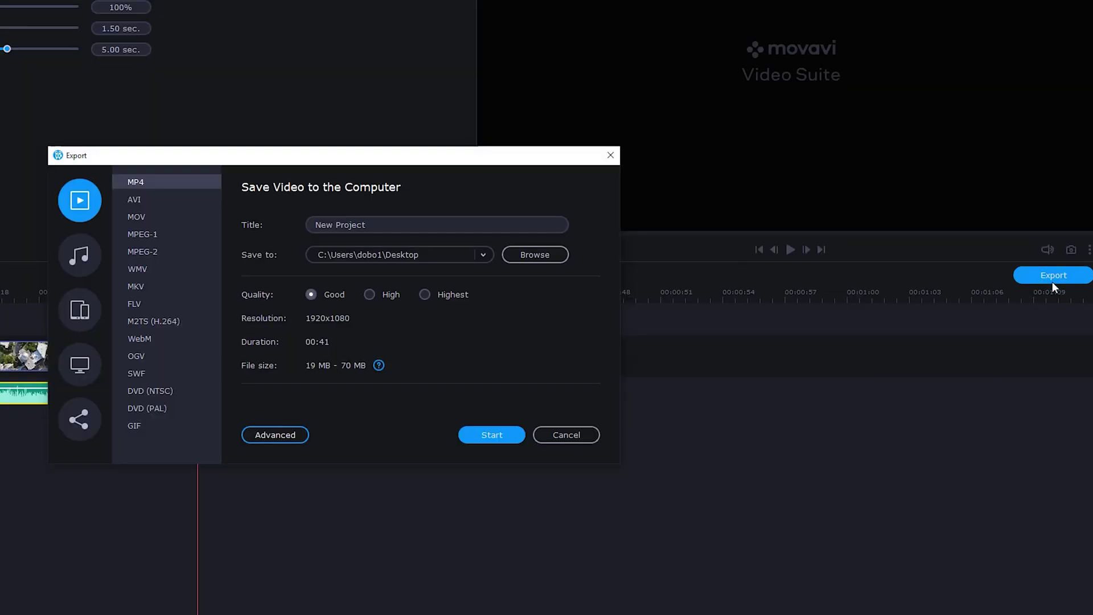
# Step: Title the export 'Mavic Air 2' and choose 3840x2160 (16:9) resolution
pyautogui.moveTo(368, 225); pyautogui.dragTo(261, 196)
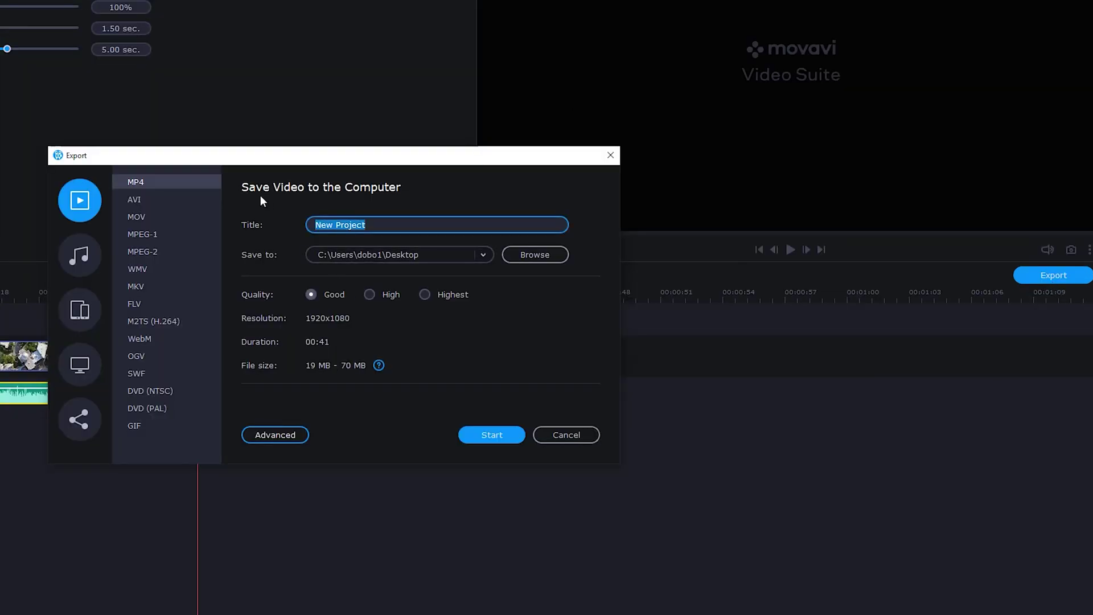
pyautogui.write('Mavic Air 2')
pyautogui.click(283, 434)
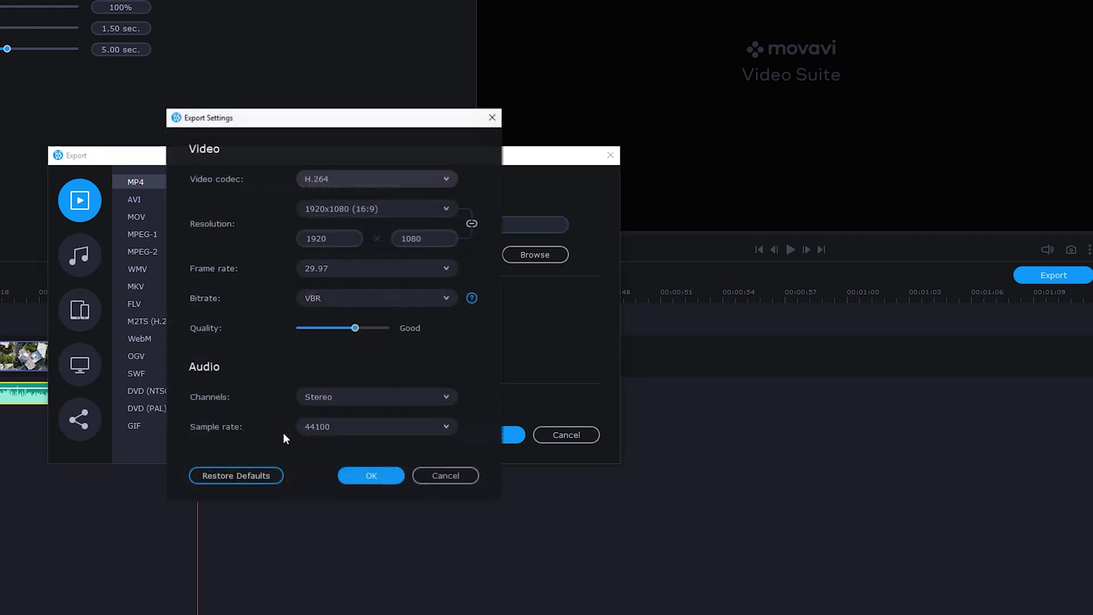
pyautogui.click(433, 208)
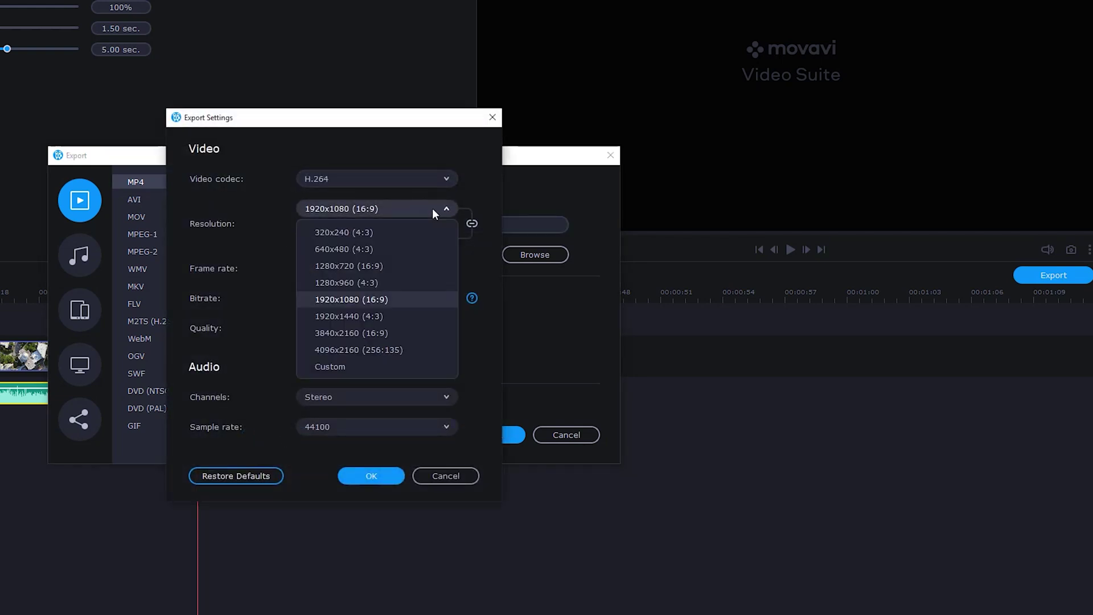
pyautogui.click(364, 333)
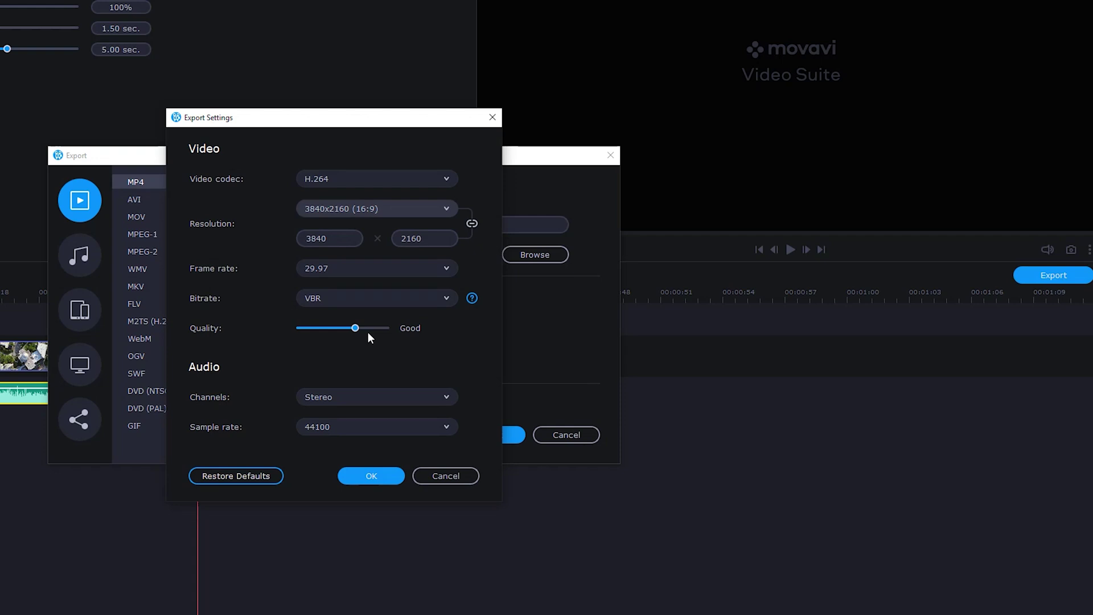
# Step: Set 23.98 fps, keep VBR bitrate, and raise quality to Highest
pyautogui.click(340, 269)
pyautogui.click(337, 374)
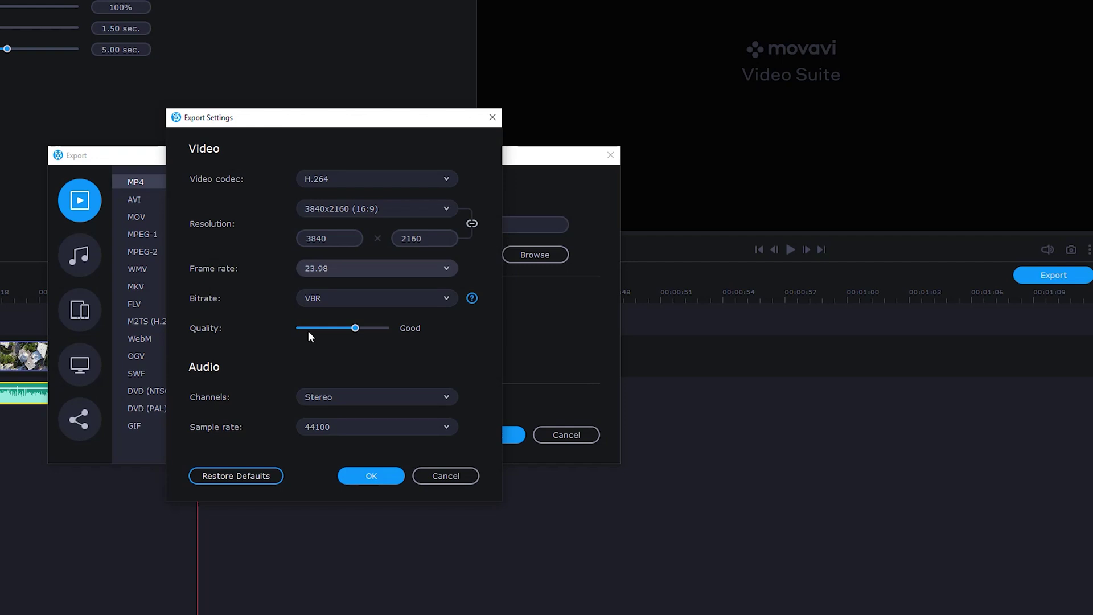
pyautogui.click(313, 297)
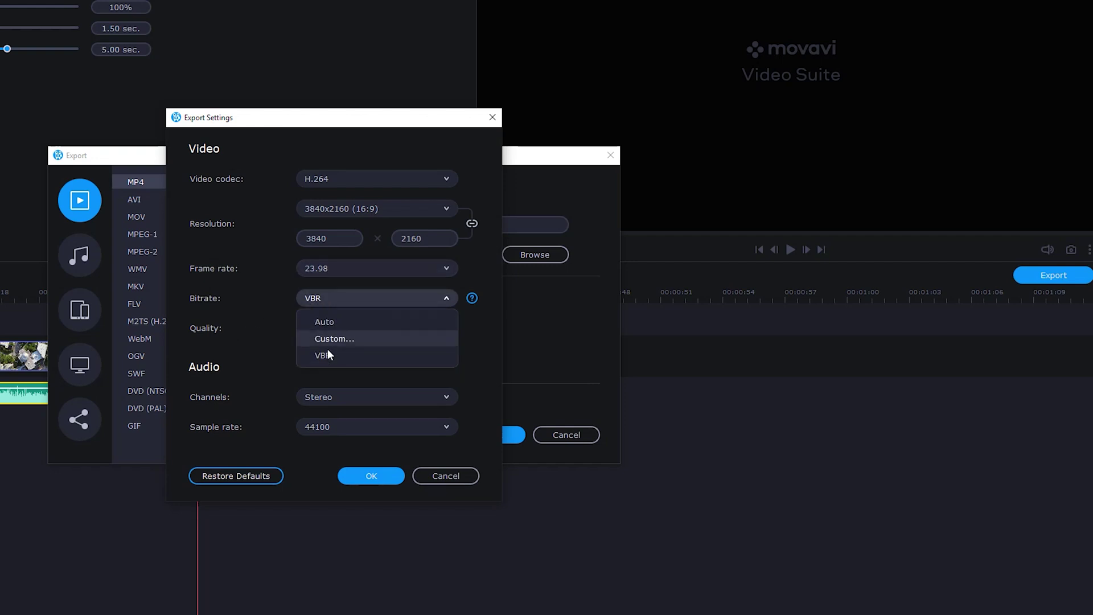
pyautogui.click(313, 360)
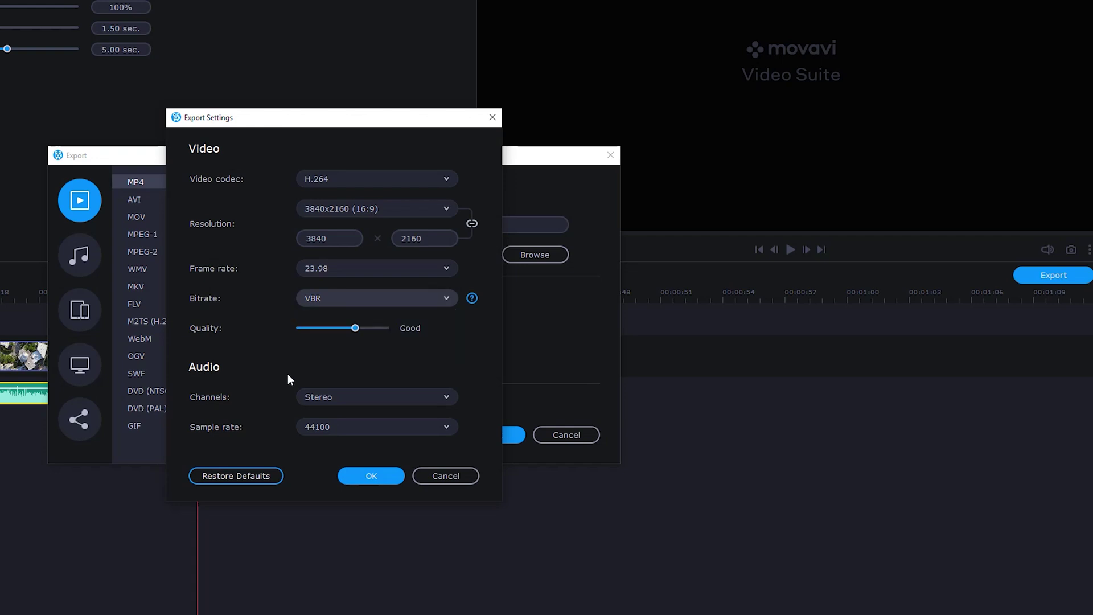
pyautogui.moveTo(356, 327); pyautogui.dragTo(382, 330)
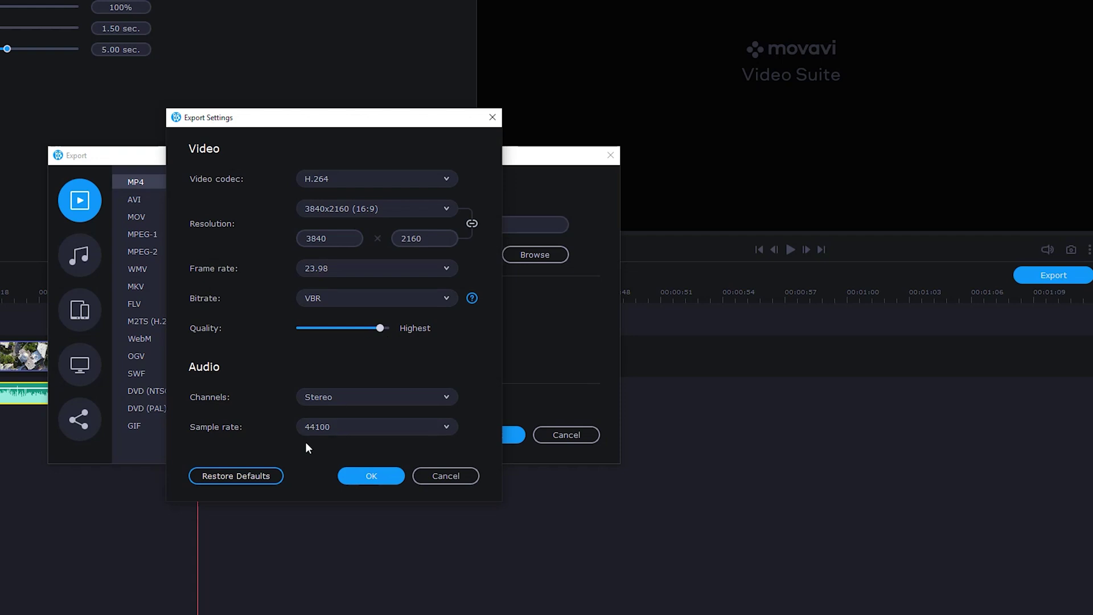
pyautogui.click(359, 479)
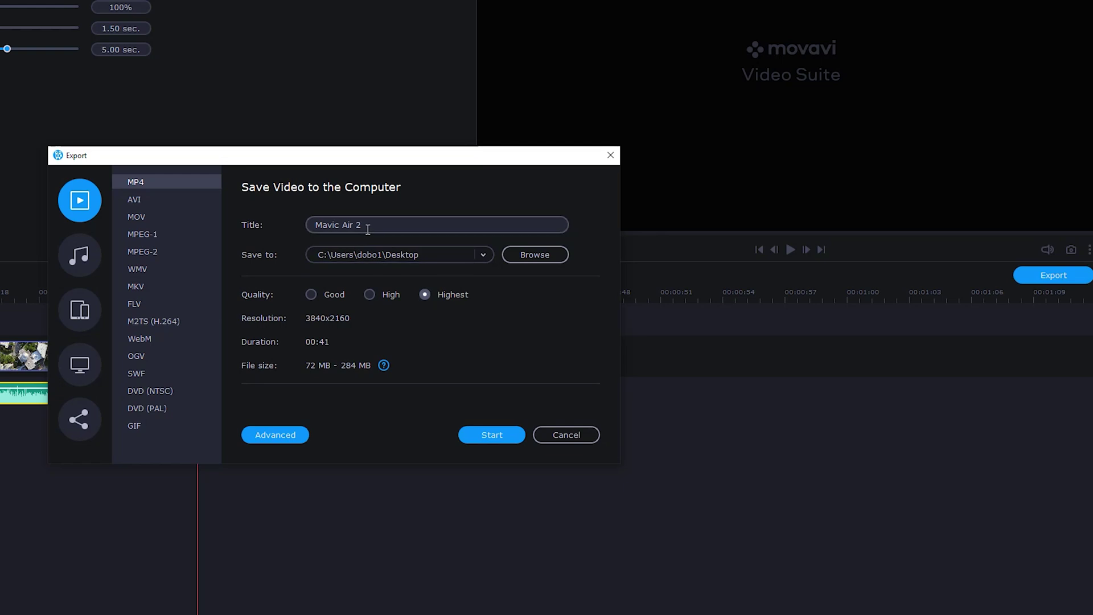
# Step: Render the montage to 'Mavic Air 2.mp4' on the Desktop and dismiss the success message
pyautogui.click(492, 436)
pyautogui.moveTo(349, 252); pyautogui.dragTo(552, 169)
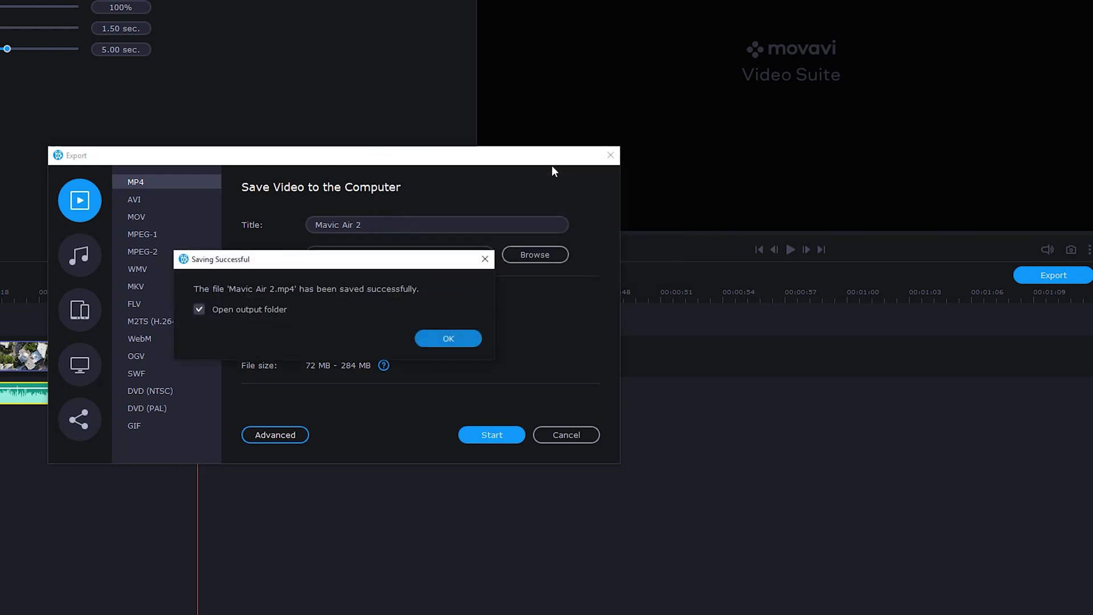
pyautogui.click(440, 341)
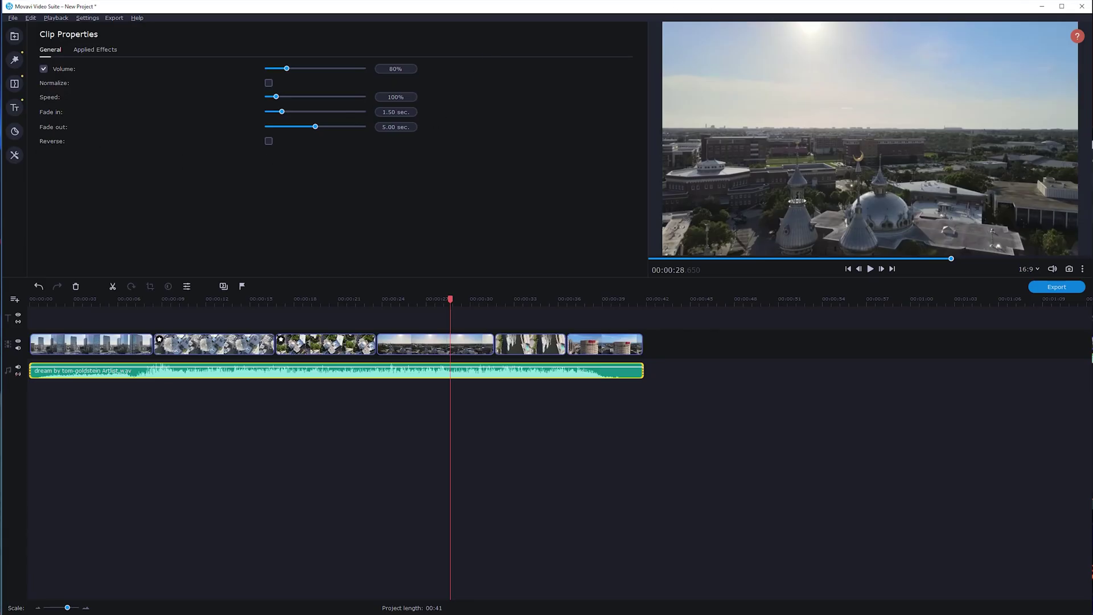
# Step: Show the Titles collection with its Featured title styles
pyautogui.click(13, 110)
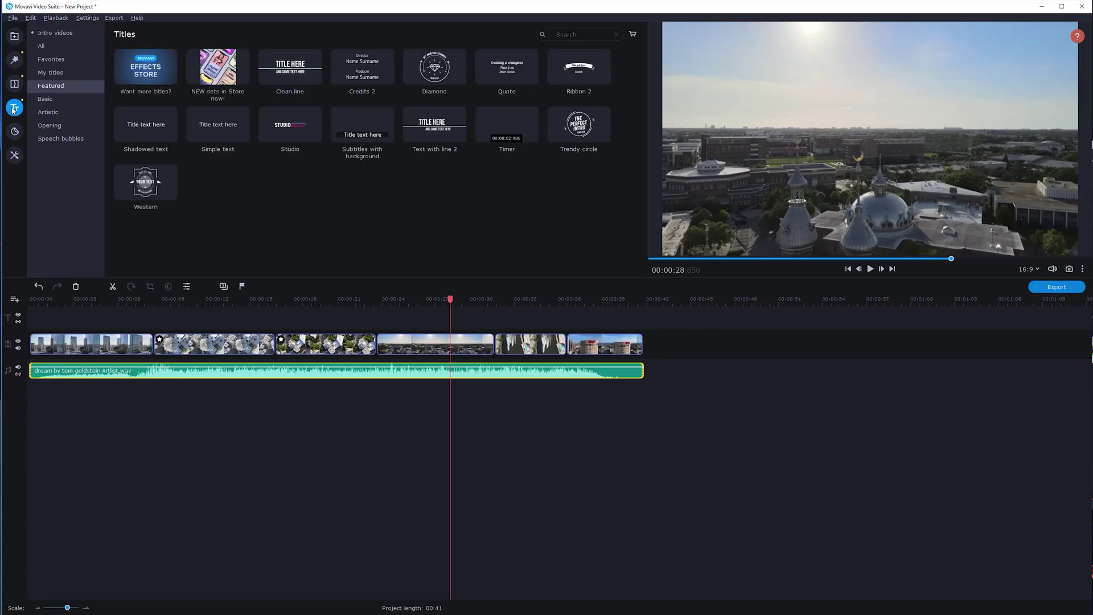